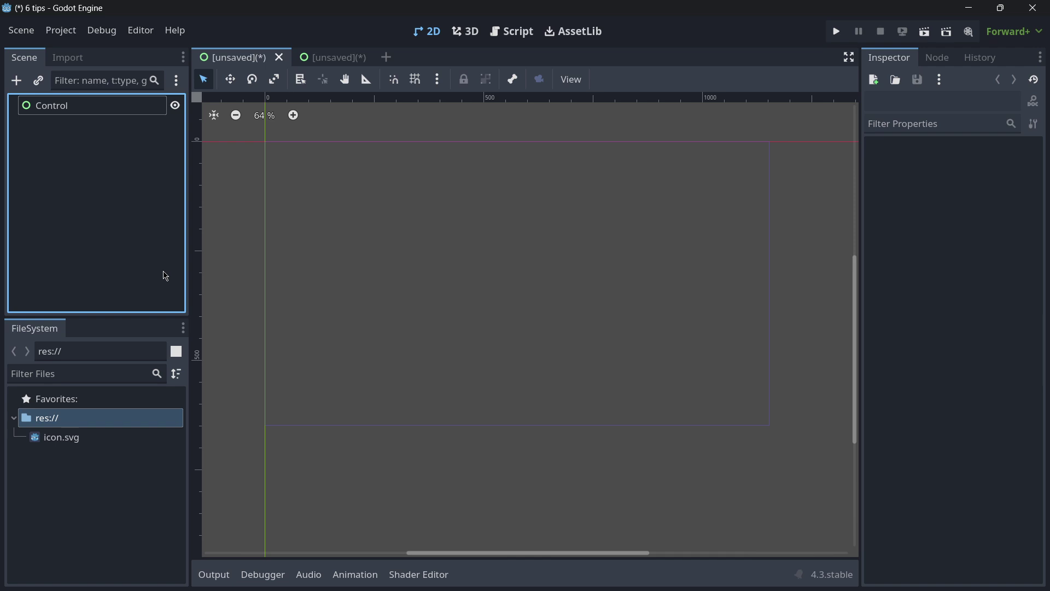
# Step: Add a Button under the Control root, label it 'Play' and enlarge it
pyautogui.click(102, 110)
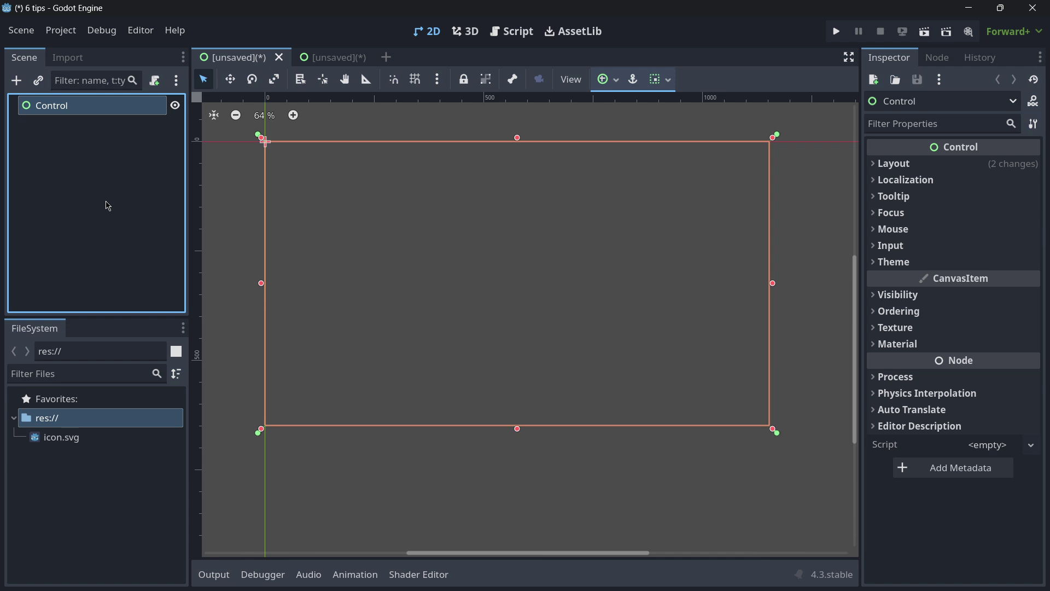
pyautogui.hotkey('ctrl', 'a')
pyautogui.write('button')
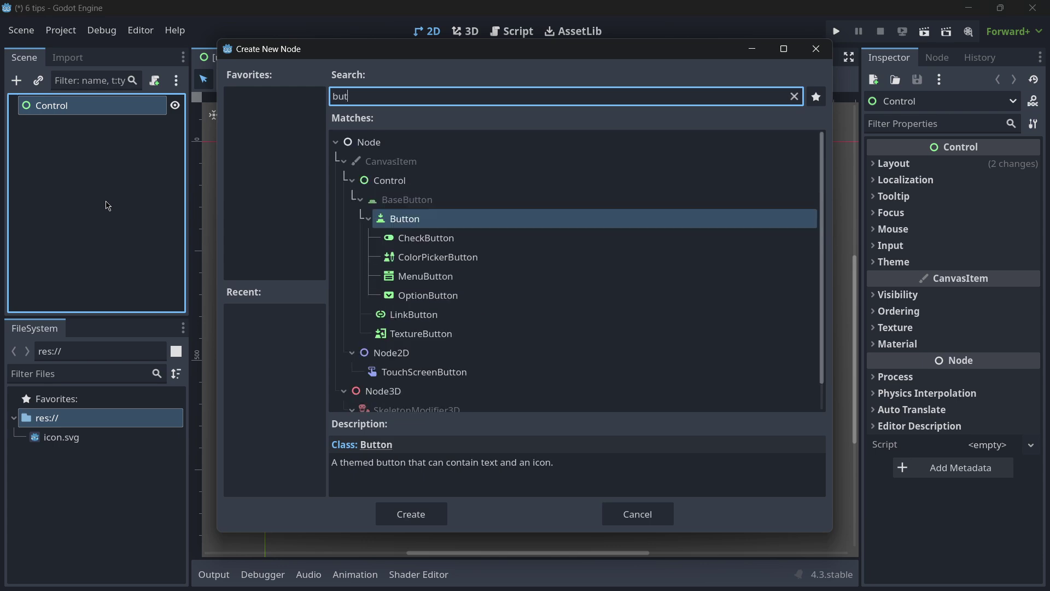
pyautogui.press('Return')
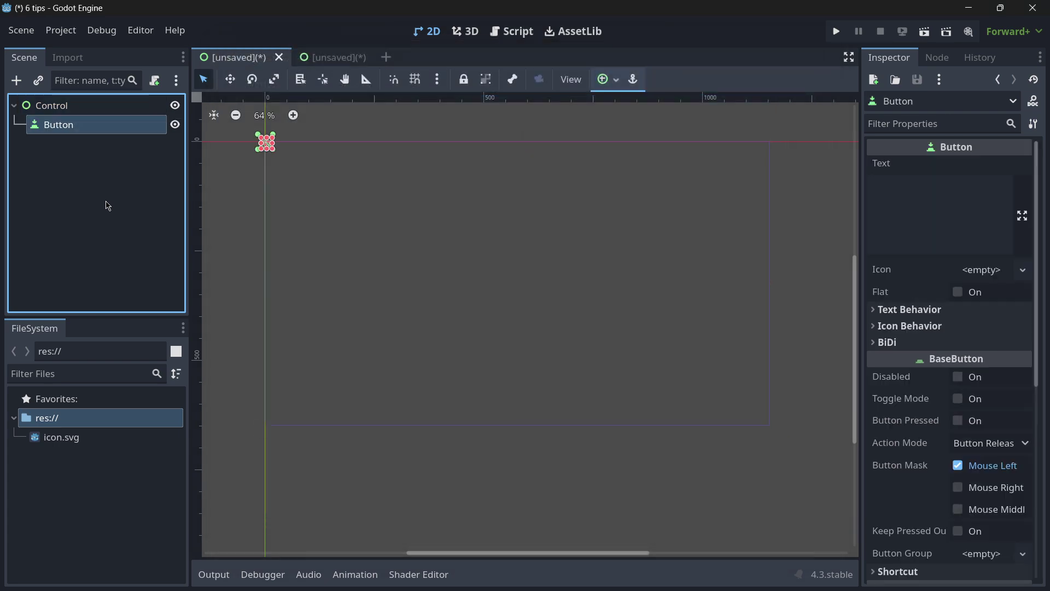
pyautogui.click(922, 187)
pyautogui.write('Play')
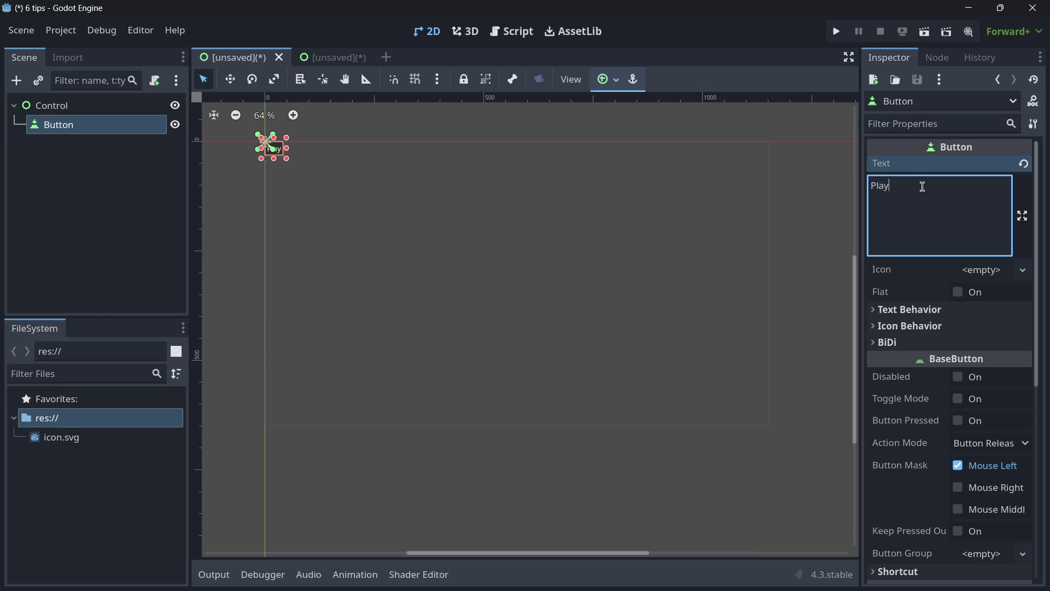
pyautogui.moveTo(290, 160); pyautogui.dragTo(310, 168)
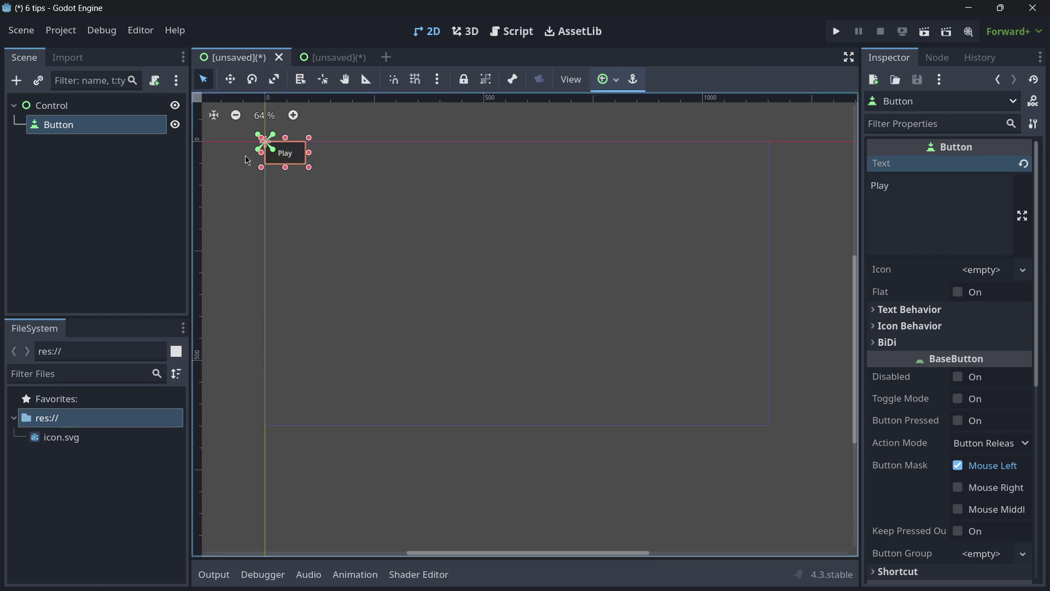
# Step: Duplicate the Play button and relabel the copy 'Menu'
pyautogui.click(127, 131)
pyautogui.hotkey('ctrl', 'd')
pyautogui.doubleClick(901, 211)
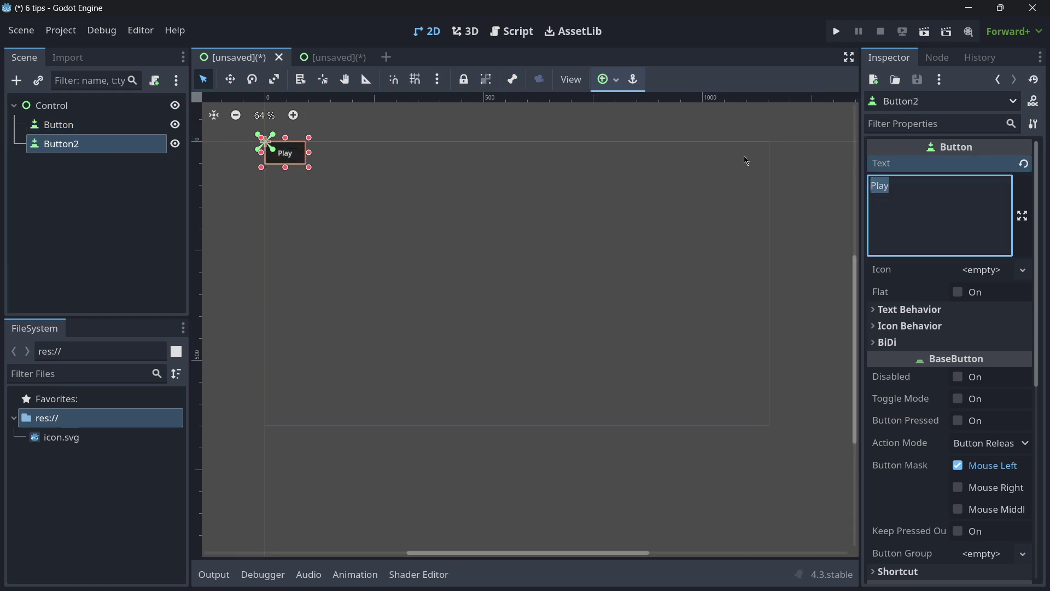
pyautogui.write('Menu')
# Step: Apply the Center anchor preset to both the Play and Menu buttons
pyautogui.click(123, 124)
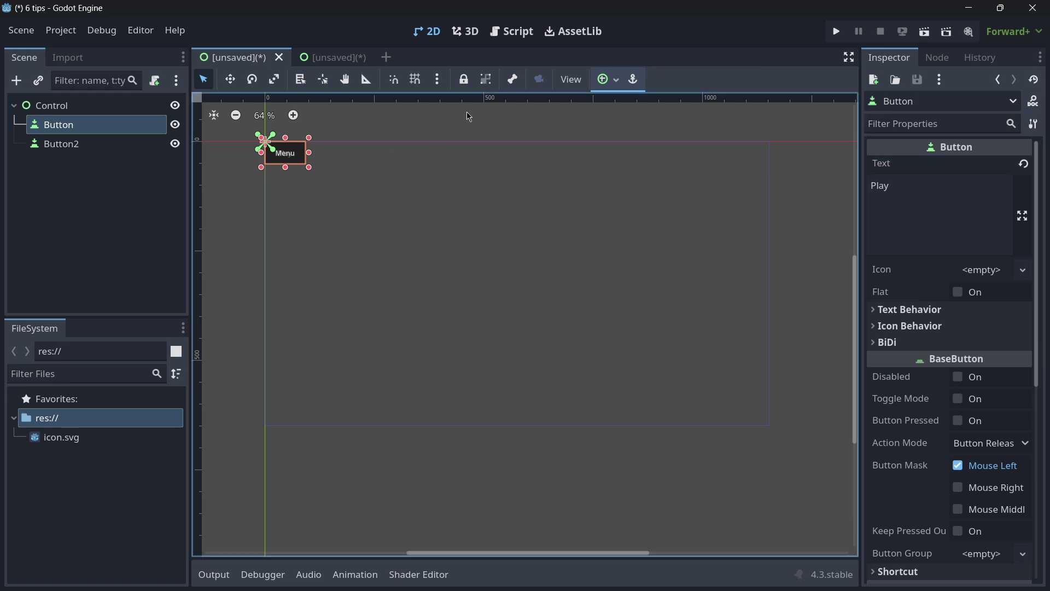
pyautogui.click(607, 79)
pyautogui.click(633, 142)
pyautogui.click(123, 144)
pyautogui.click(123, 144)
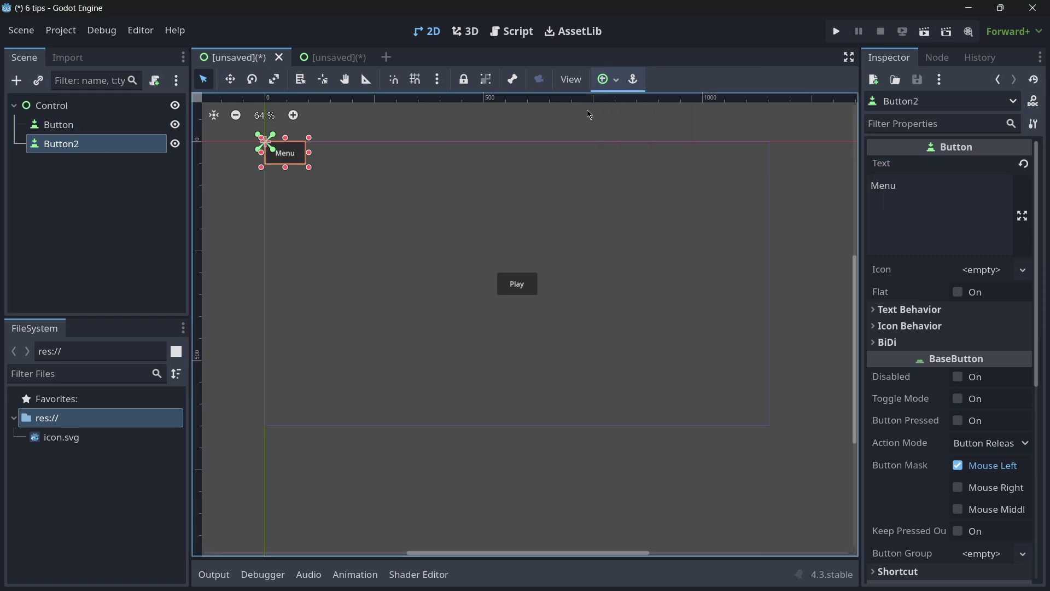
pyautogui.click(607, 79)
pyautogui.click(633, 142)
# Step: Move the Play button up so it sits stacked above Menu
pyautogui.click(117, 129)
pyautogui.click(118, 128)
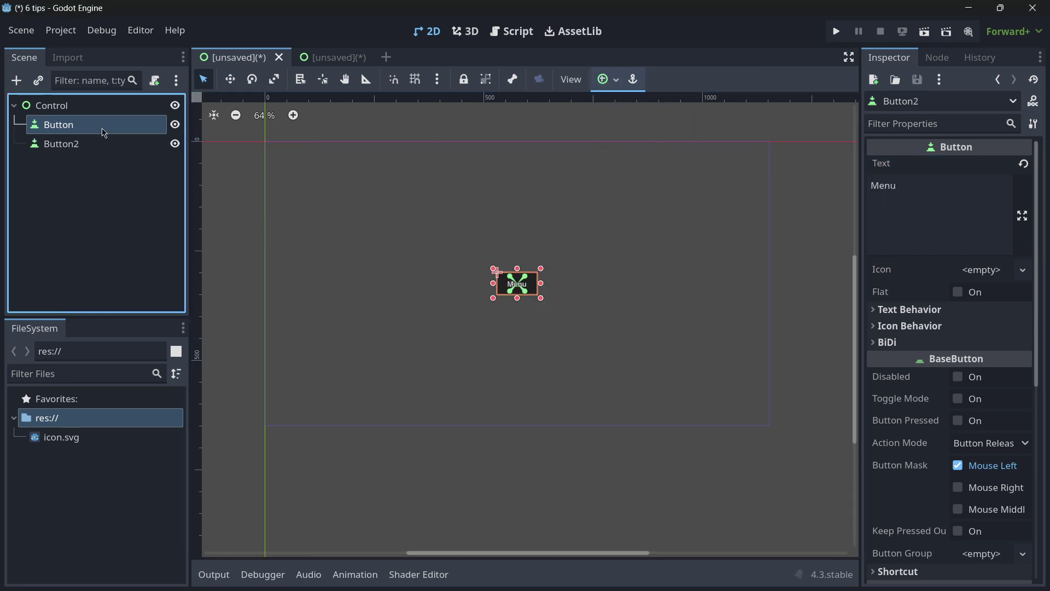
pyautogui.press('f')
pyautogui.press('w')
pyautogui.moveTo(486, 288); pyautogui.dragTo(488, 244)
pyautogui.click(104, 144)
pyautogui.scroll(-3, 453, 274)
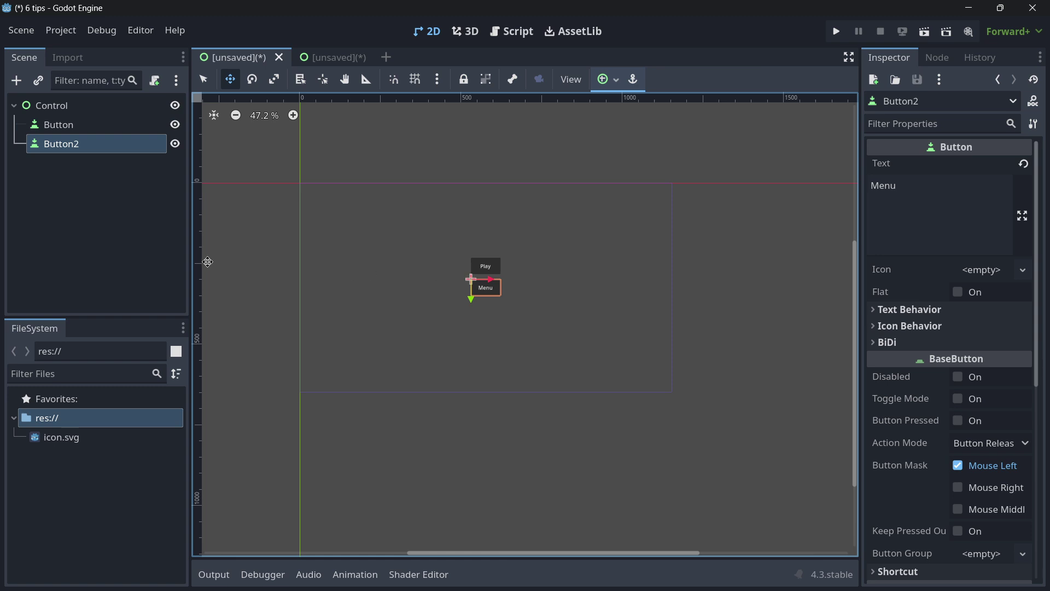
pyautogui.click(432, 286)
# Step: Save the scene as control.tscn, test-run it, and close the game window
pyautogui.click(925, 31)
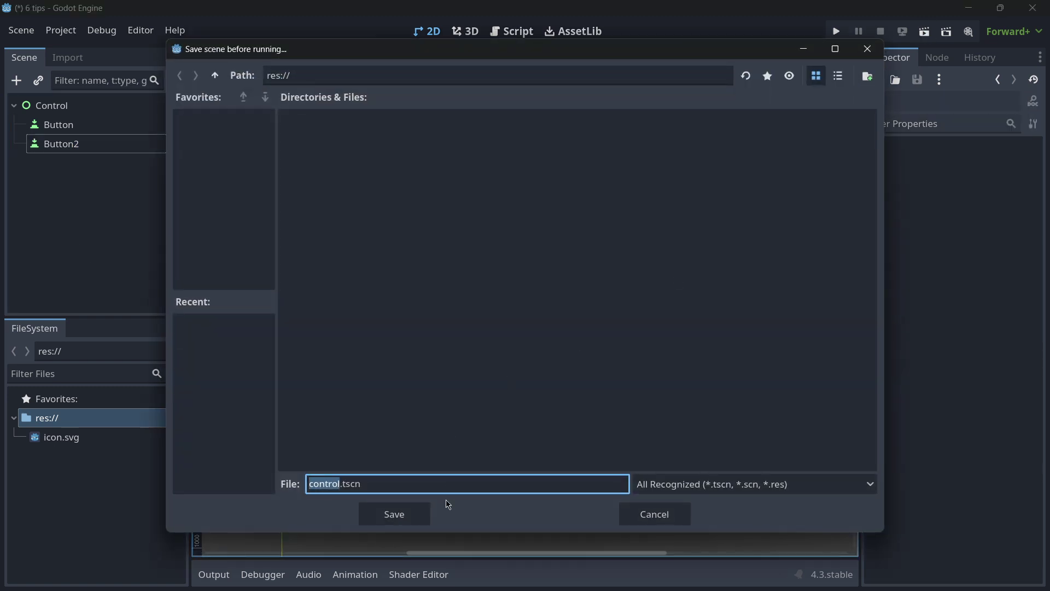
pyautogui.click(424, 512)
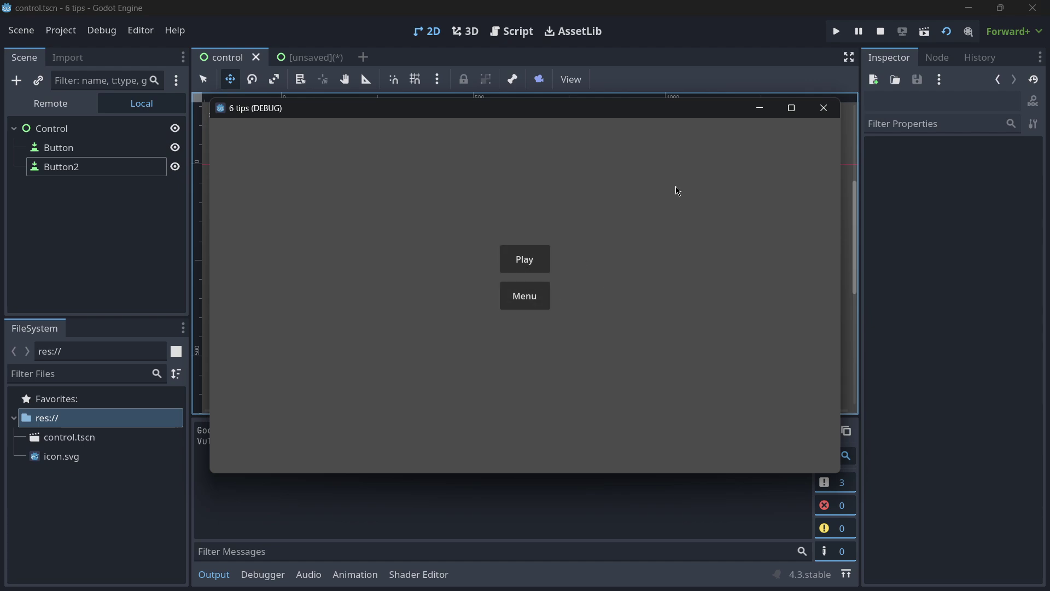
pyautogui.click(822, 108)
# Step: Duplicate Menu into a 'Credits' button placed below it, then run the scene
pyautogui.click(104, 145)
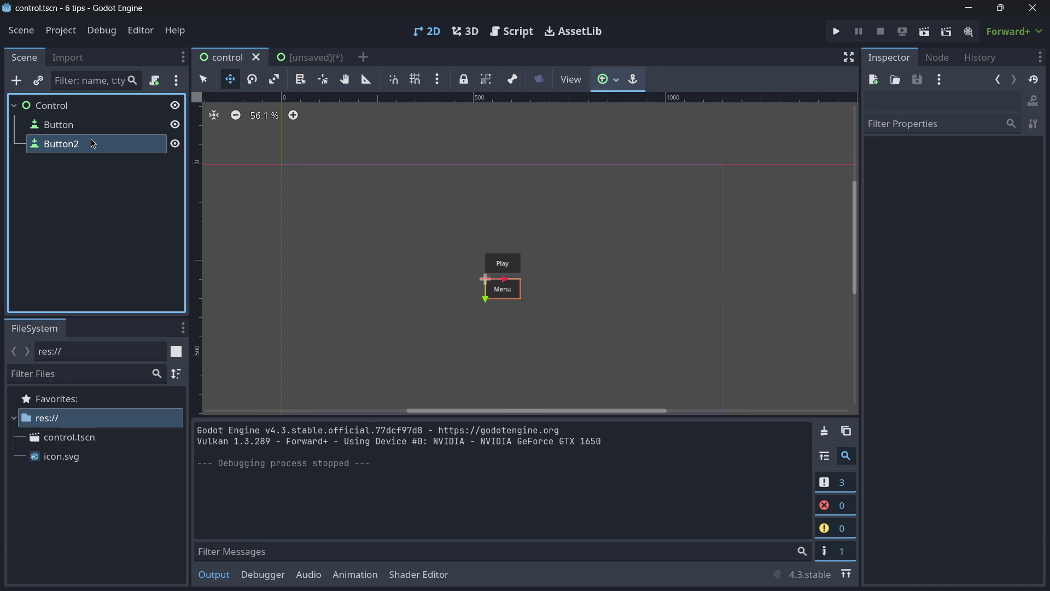
pyautogui.hotkey('ctrl', 'd')
pyautogui.doubleClick(875, 195)
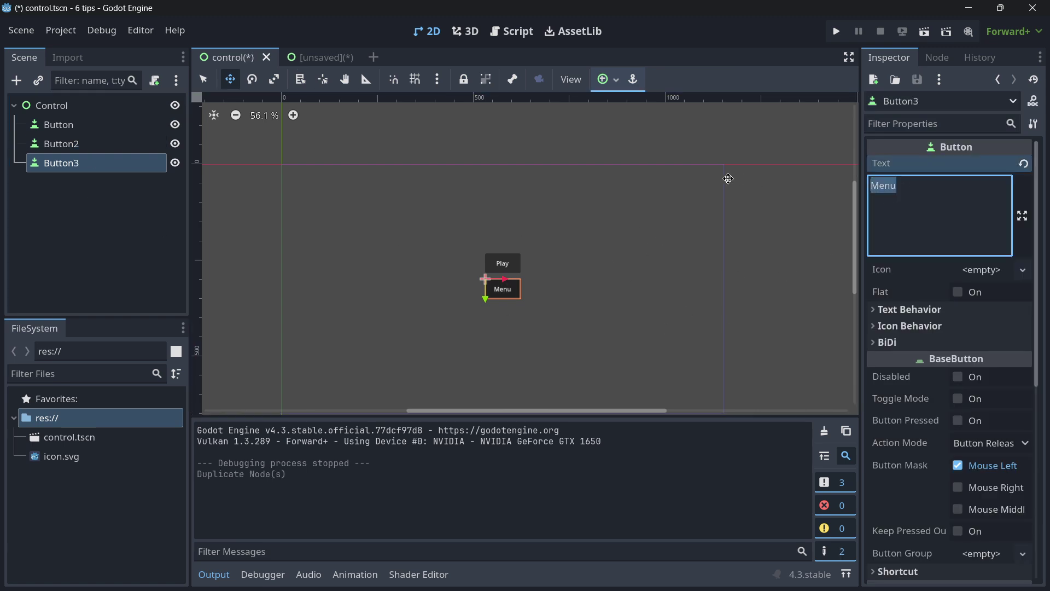
pyautogui.write('Credits')
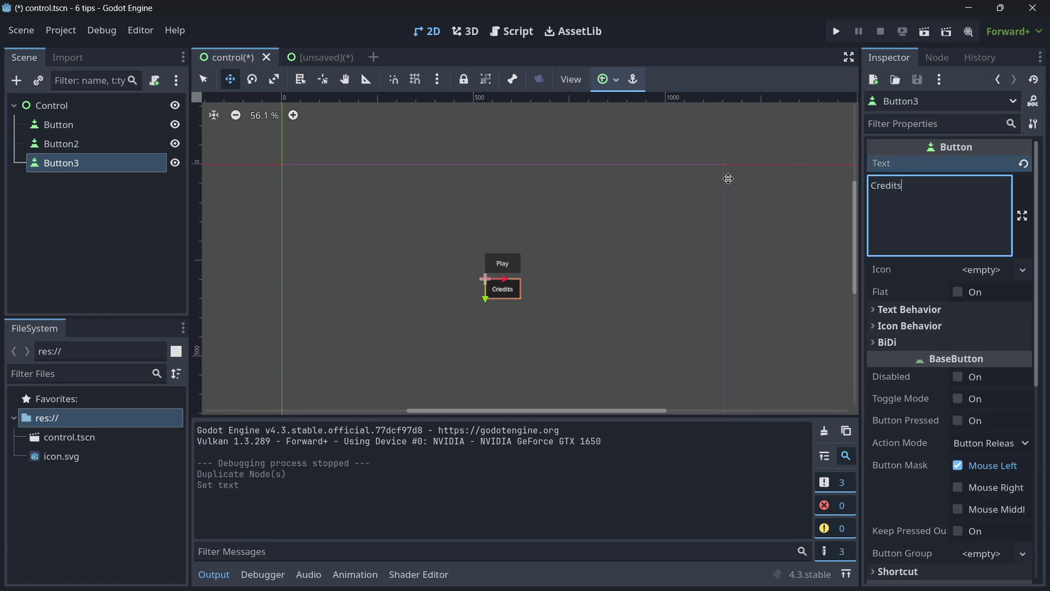
pyautogui.moveTo(485, 299); pyautogui.dragTo(485, 326)
pyautogui.click(946, 33)
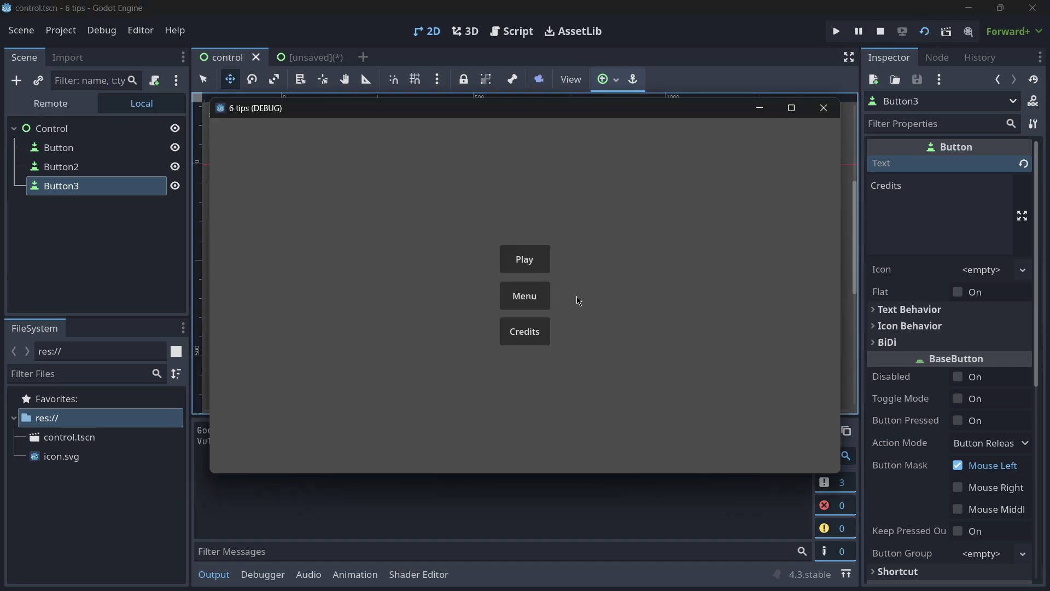
# Step: Move Menu up closer to Play and test-run the tighter Play, Menu, Credits stack with F6
pyautogui.click(823, 107)
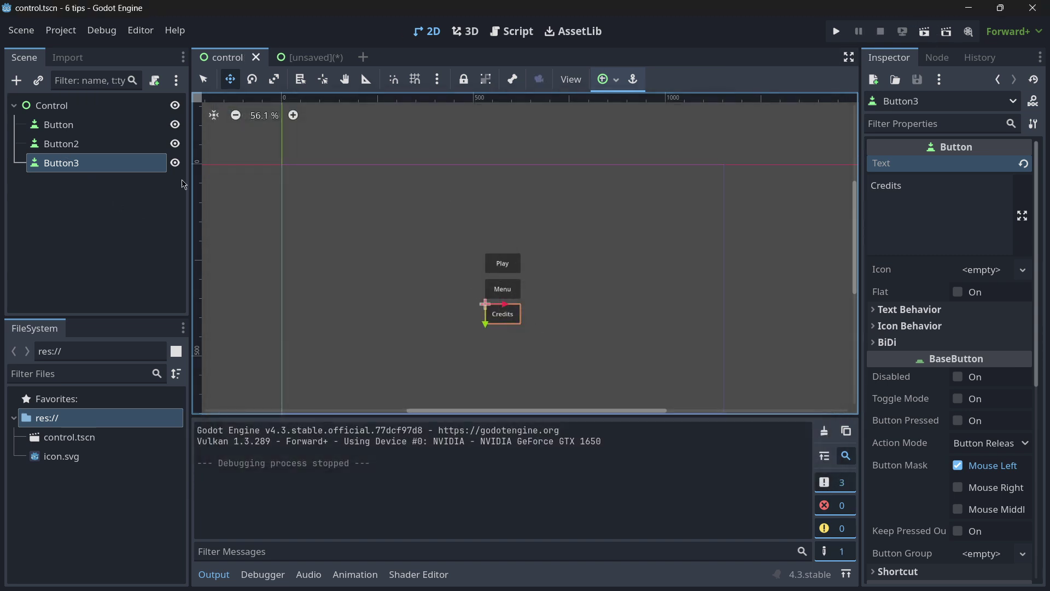
pyautogui.click(65, 145)
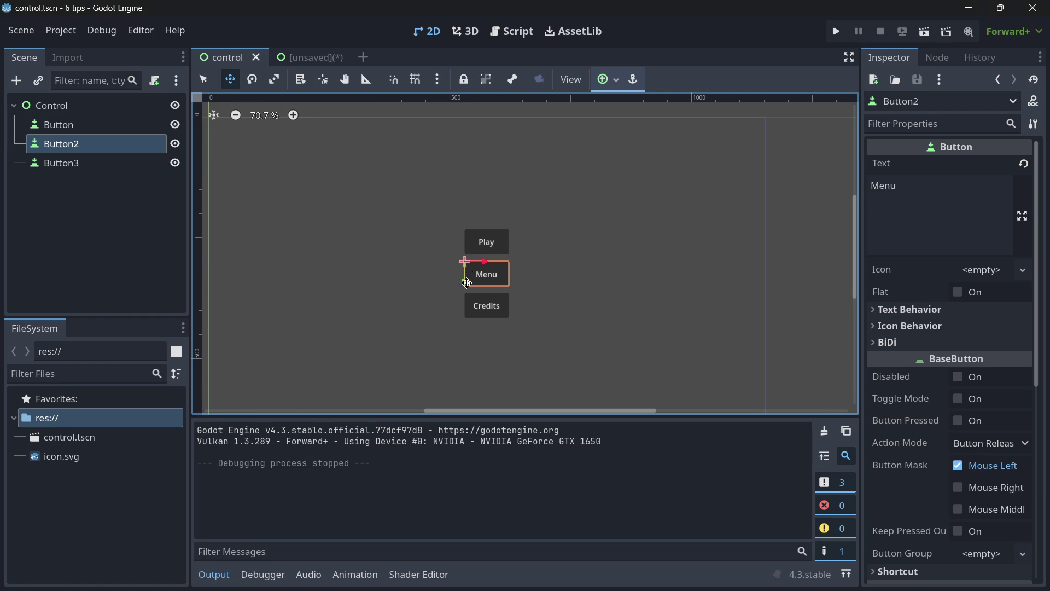
pyautogui.moveTo(468, 279); pyautogui.dragTo(464, 234)
pyautogui.click(79, 164)
pyautogui.click(58, 125)
pyautogui.press('F6')
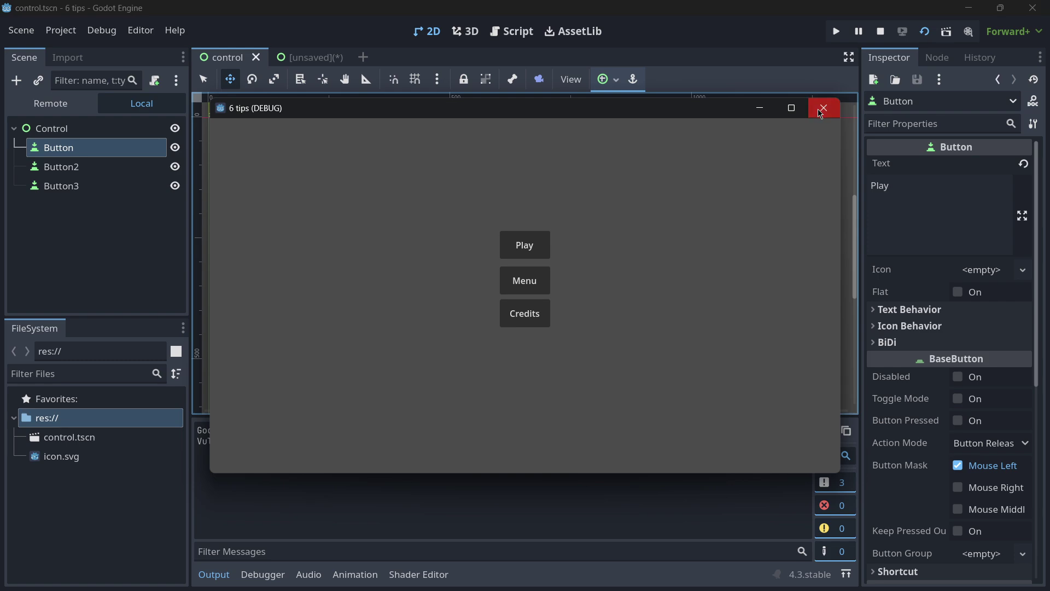
pyautogui.click(823, 108)
pyautogui.scroll(8, 451, 265)
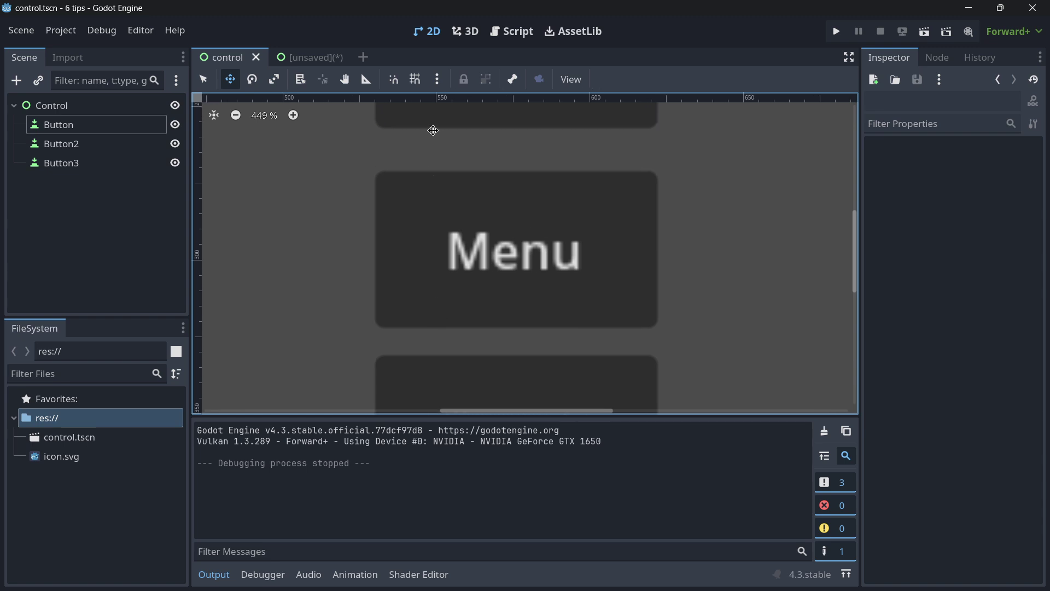
pyautogui.scroll(-3, 476, 281)
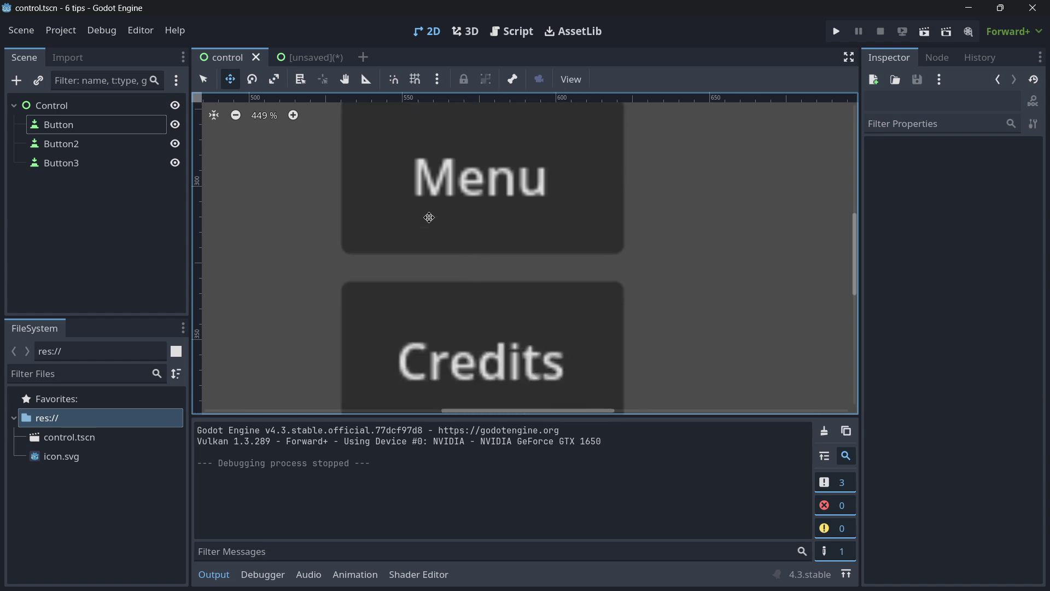
# Step: Copy the Play, Menu and Credits buttons into the unsaved scene under its Control node
pyautogui.click(305, 58)
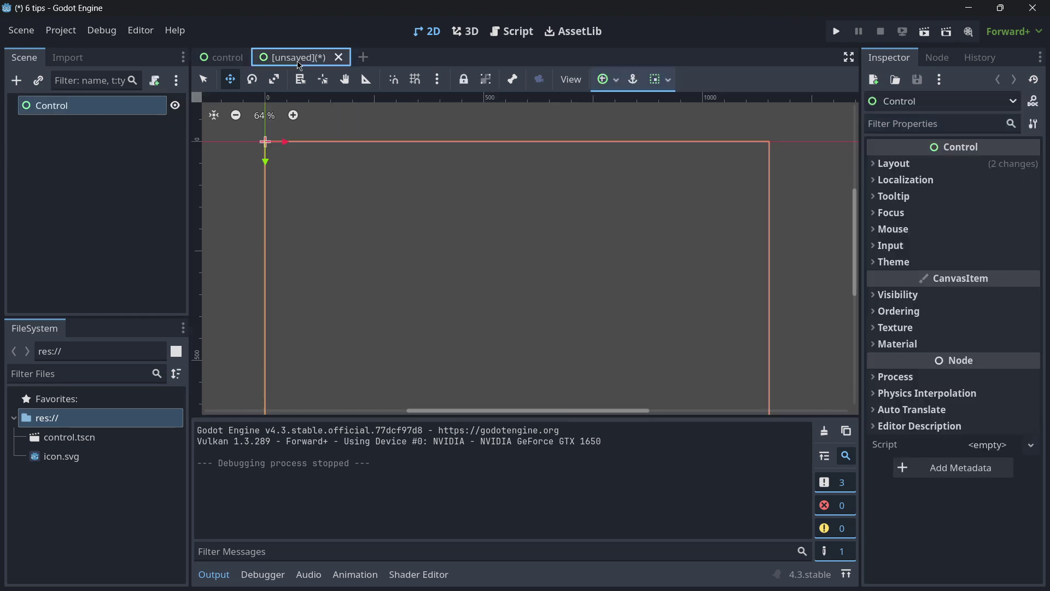
pyautogui.click(217, 58)
pyautogui.keyDown('shift'); pyautogui.click(61, 163); pyautogui.keyUp('shift')
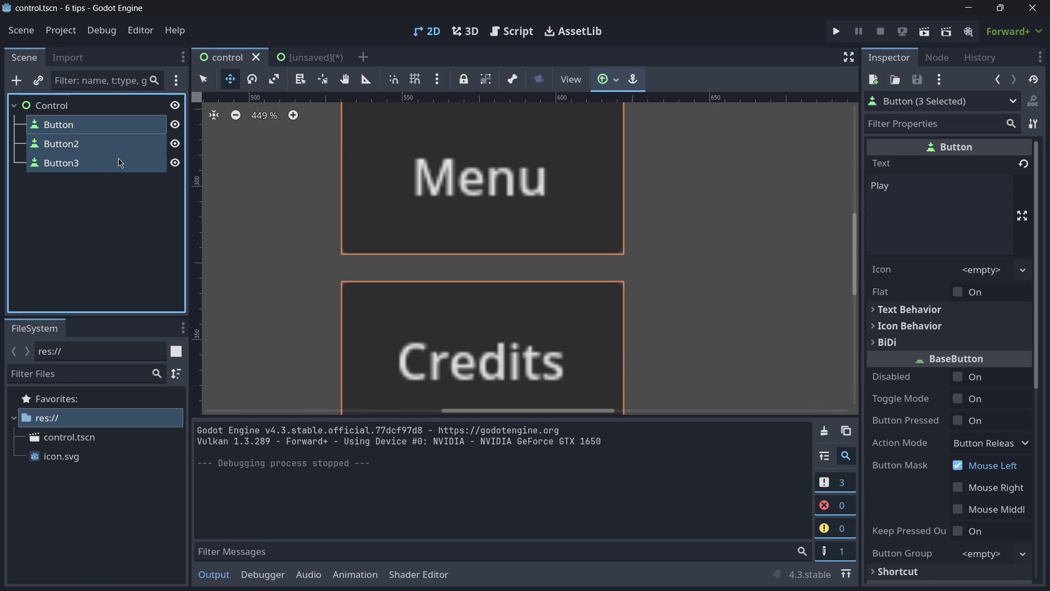
pyautogui.hotkey('ctrl', 'c')
pyautogui.hotkey('ctrl', 'Tab')
pyautogui.hotkey('ctrl', 'v')
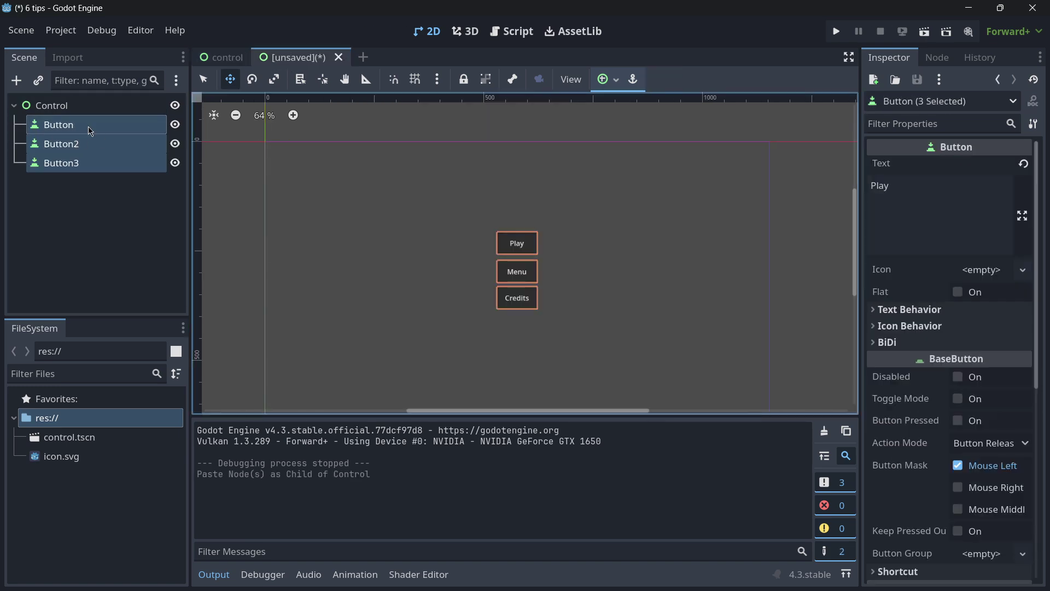
# Step: Reparent the pasted buttons to a new node, searching for a container type
pyautogui.rightClick(85, 131)
pyautogui.click(138, 300)
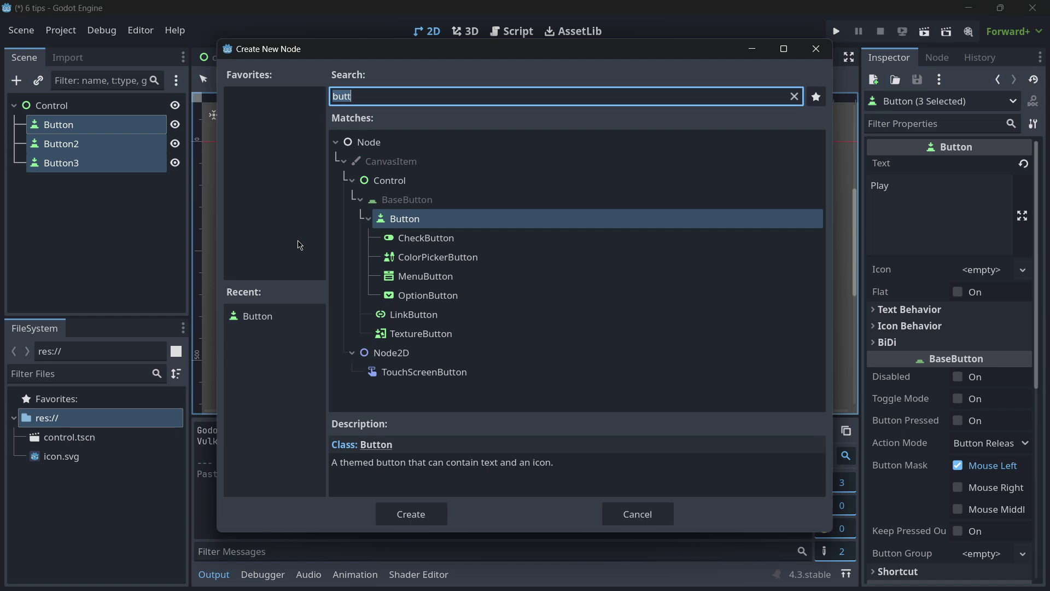
pyautogui.write('hsa')
pyautogui.press('BackSpace')
pyautogui.press('BackSpace')
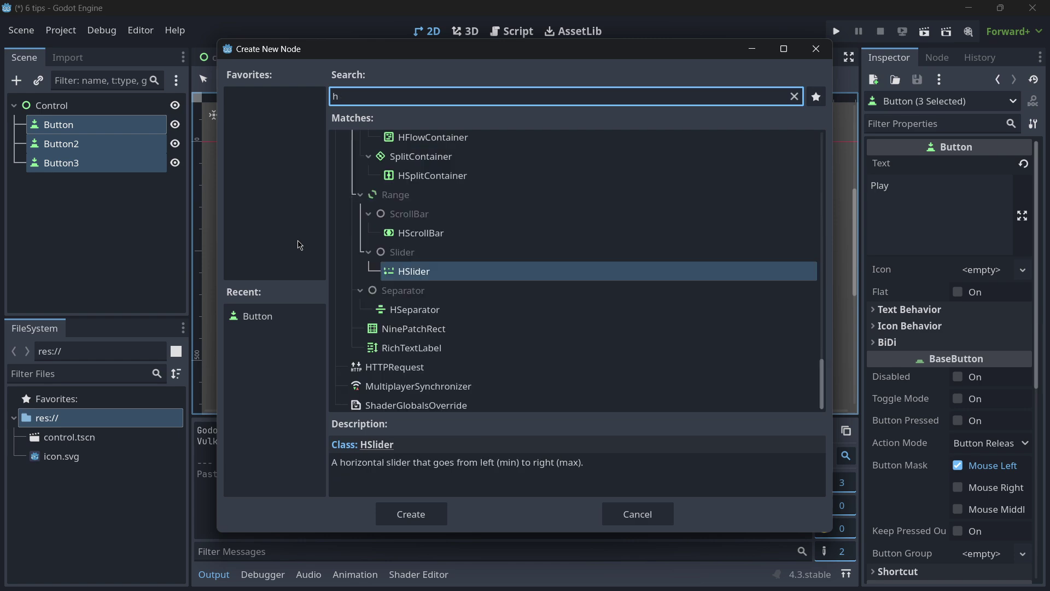
pyautogui.write('conta')
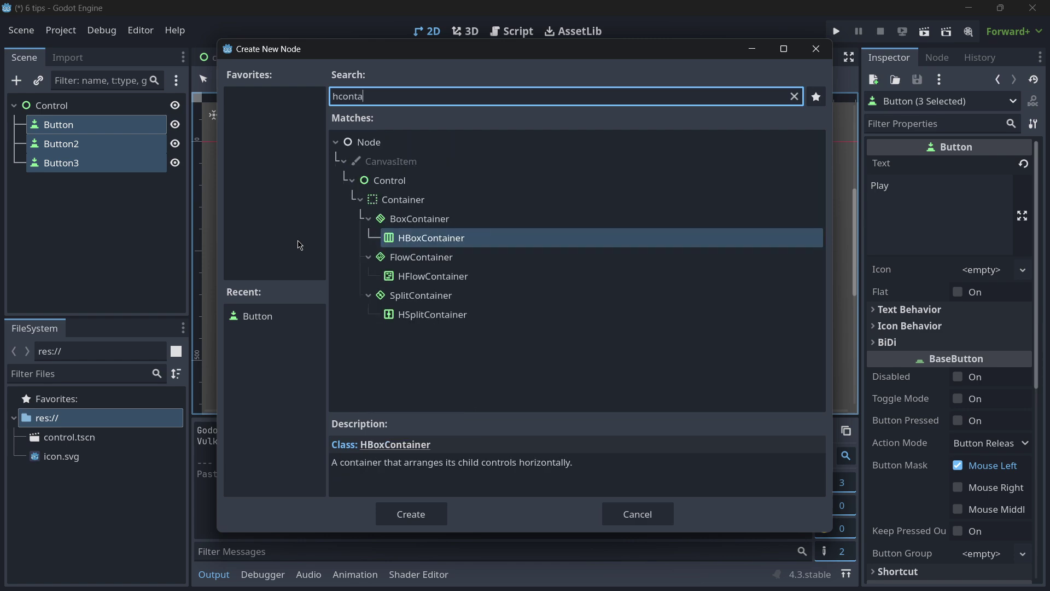
# Step: Confirm HBoxContainer as the buttons' new parent and bring them into view
pyautogui.press('Return')
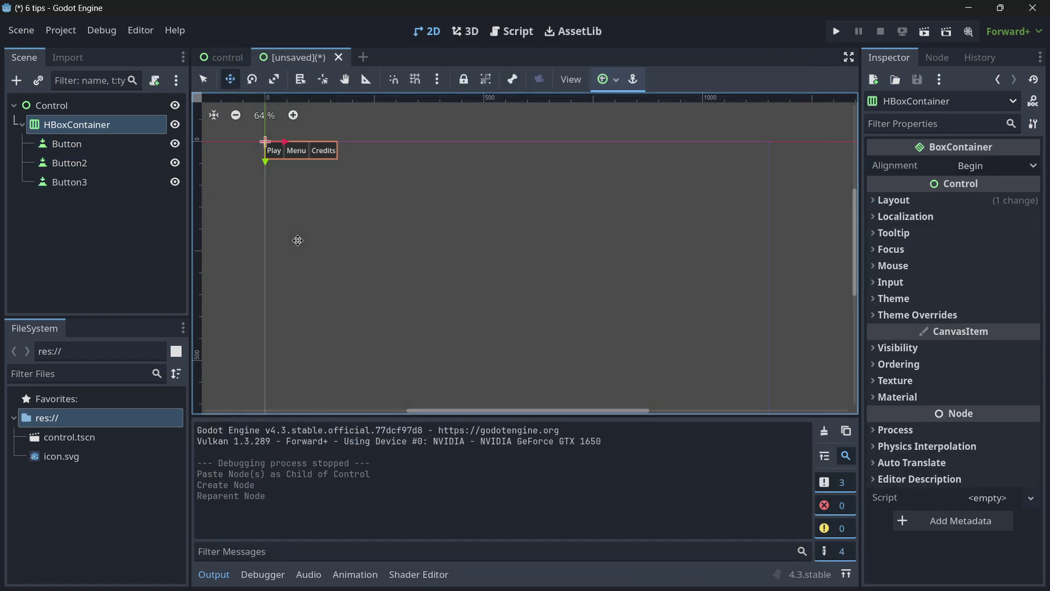
pyautogui.scroll(3, 253, 147)
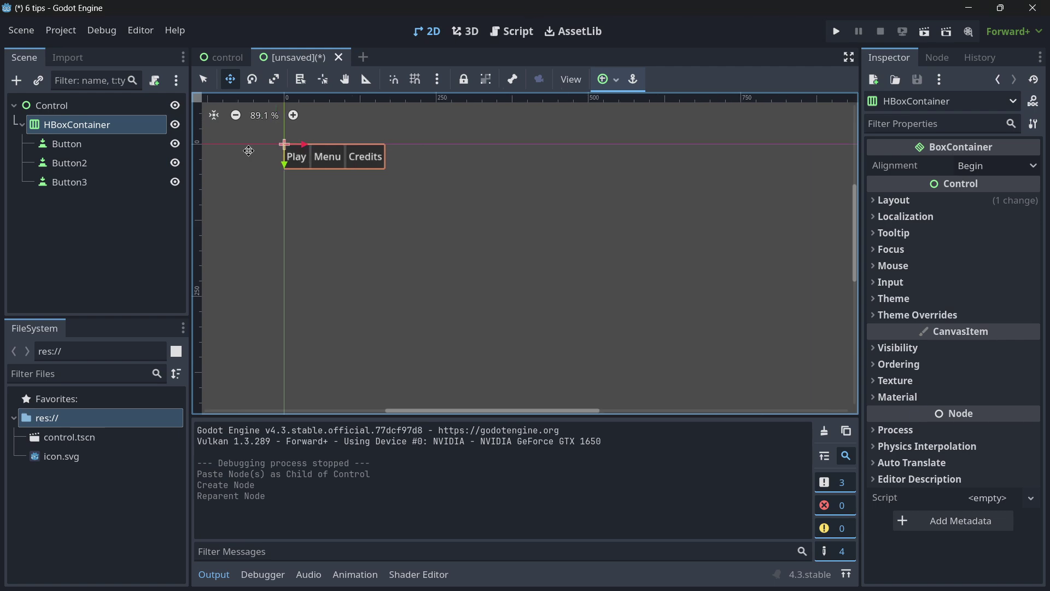
pyautogui.moveTo(246, 153); pyautogui.dragTo(350, 163, button='middle')
pyautogui.scroll(1, 487, 206)
# Step: Give the HBoxContainer a Separation override of 100 and the Bottom Right anchor preset
pyautogui.click(908, 315)
pyautogui.click(900, 332)
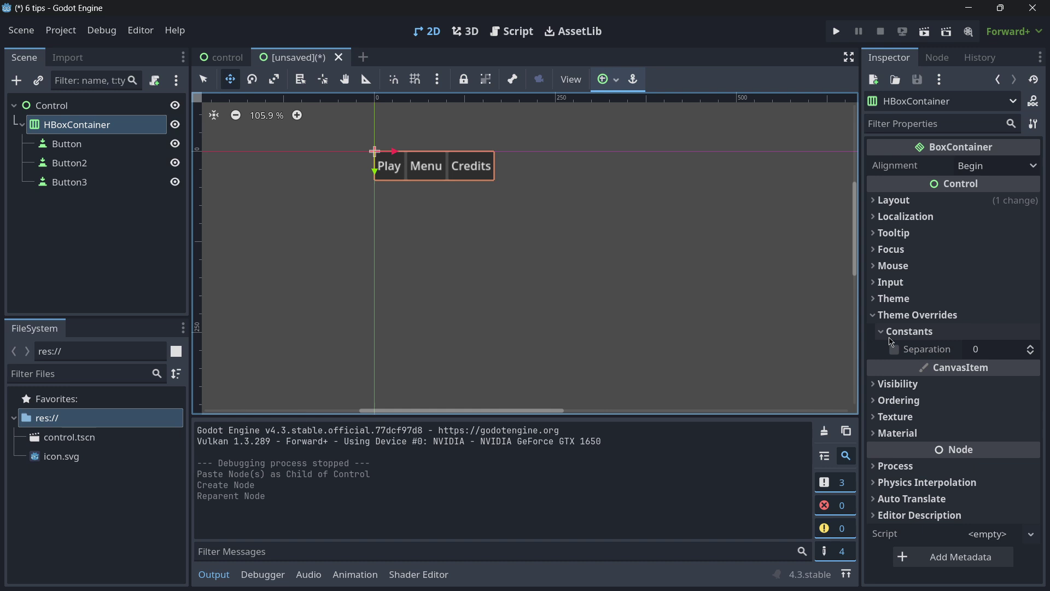
pyautogui.click(921, 355)
pyautogui.click(993, 345)
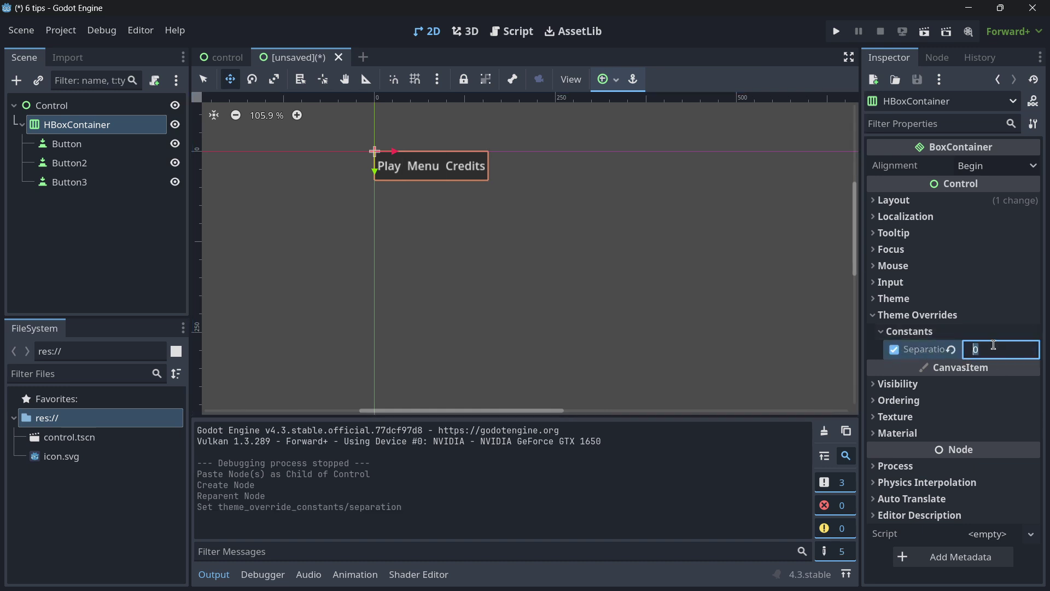
pyautogui.write('100')
pyautogui.press('Return')
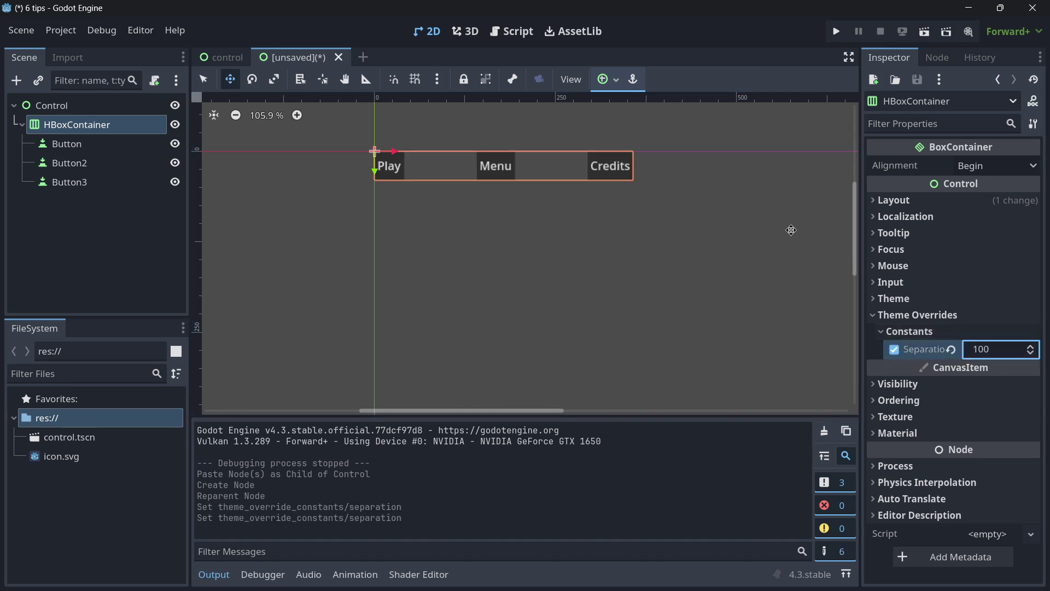
pyautogui.click(606, 79)
pyautogui.click(632, 143)
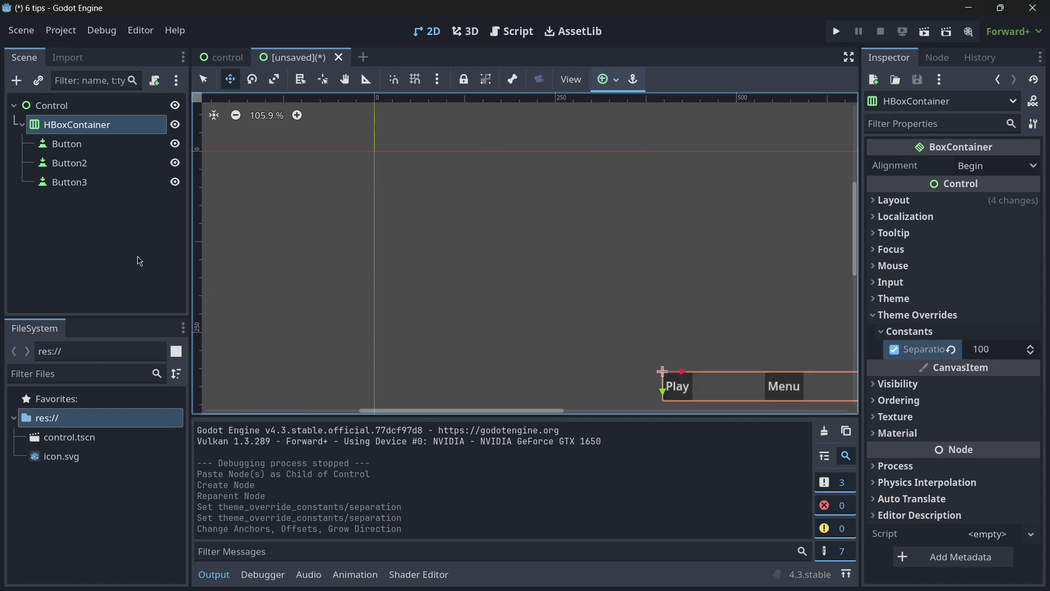
# Step: Change the HBoxContainer's type to VBoxContainer
pyautogui.press('f')
pyautogui.rightClick(102, 130)
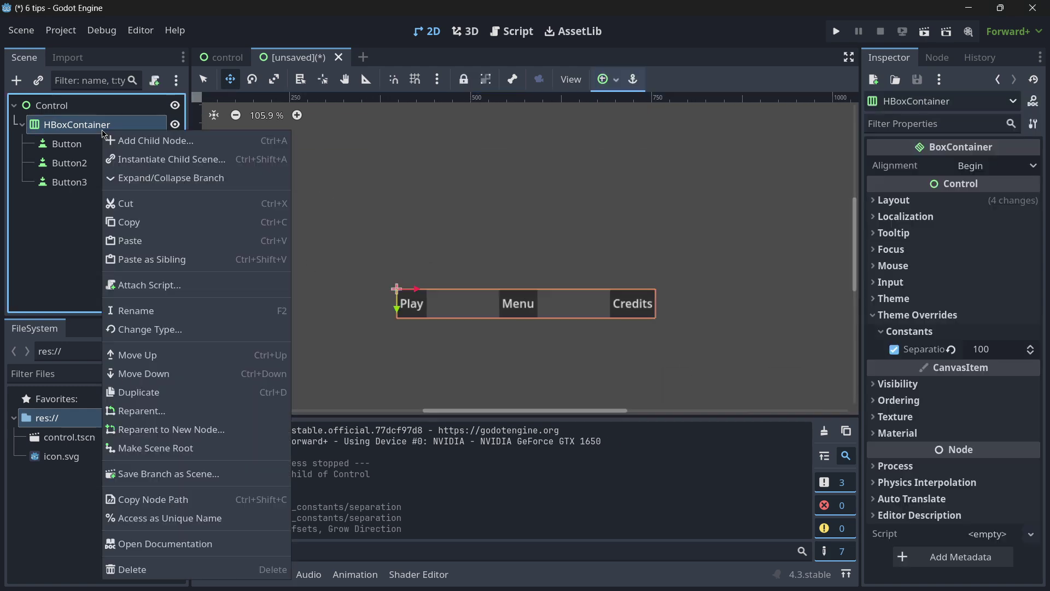
pyautogui.click(104, 332)
pyautogui.write('v')
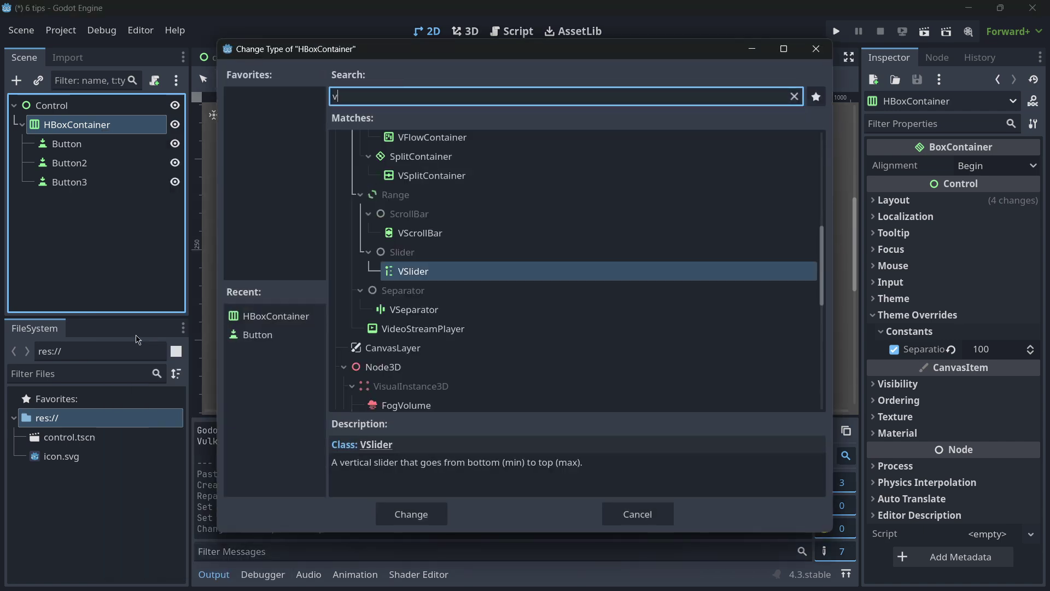
pyautogui.write('bo')
pyautogui.press('Return')
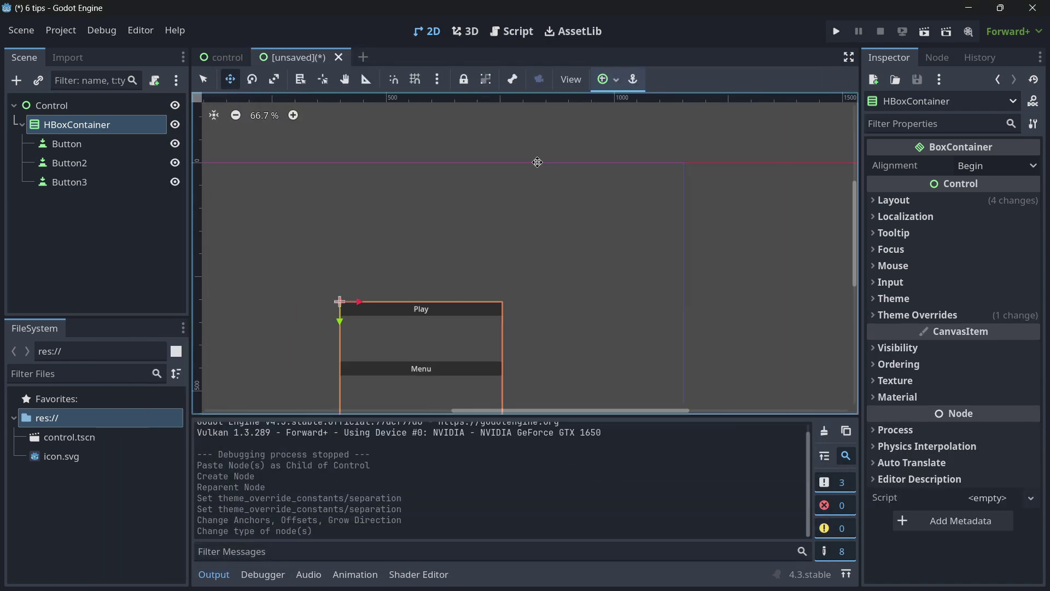
# Step: Resize the VBoxContainer with its handles to 198 pixels wide
pyautogui.press('f')
pyautogui.press('q')
pyautogui.hotkey('shift', 'f')
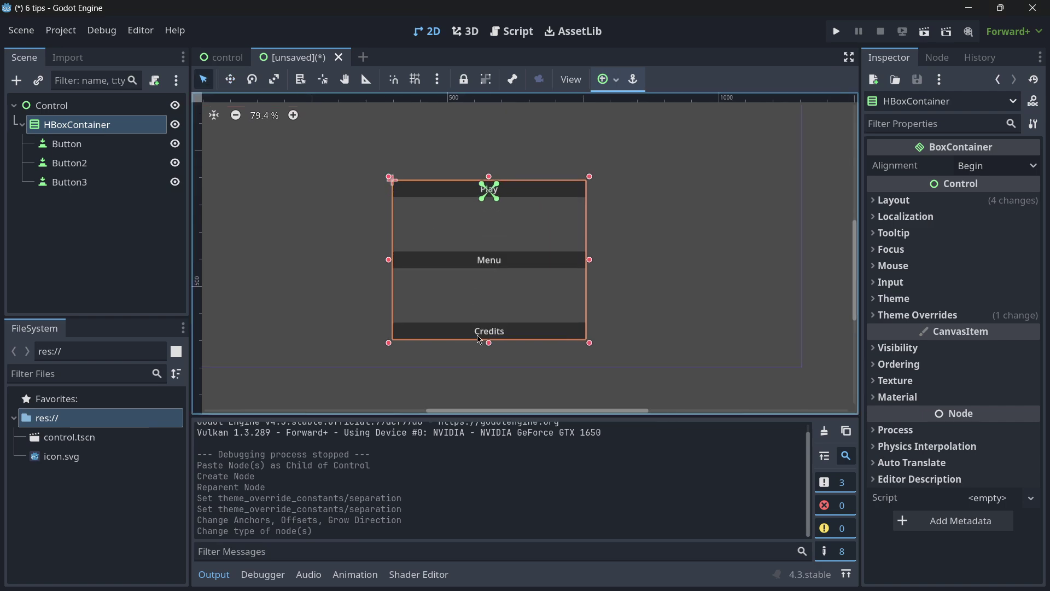
pyautogui.moveTo(480, 339); pyautogui.dragTo(499, 327)
pyautogui.moveTo(591, 264); pyautogui.dragTo(504, 262)
# Step: Set the VBoxContainer's Separation to 30 and shorten it to 153 pixels tall
pyautogui.click(917, 315)
pyautogui.click(910, 331)
pyautogui.click(1009, 349)
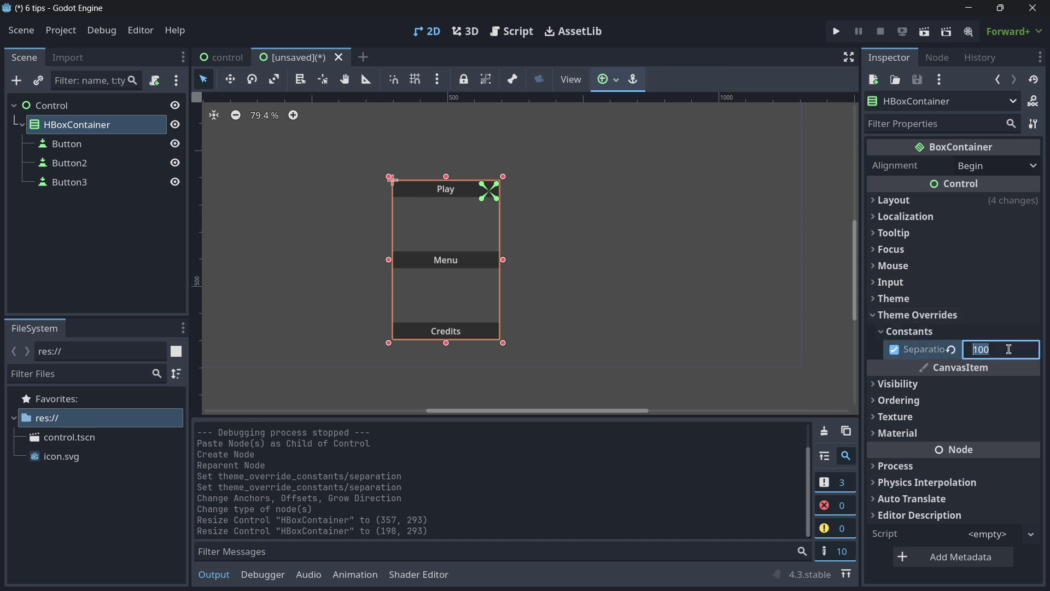
pyautogui.write('30')
pyautogui.press('Return')
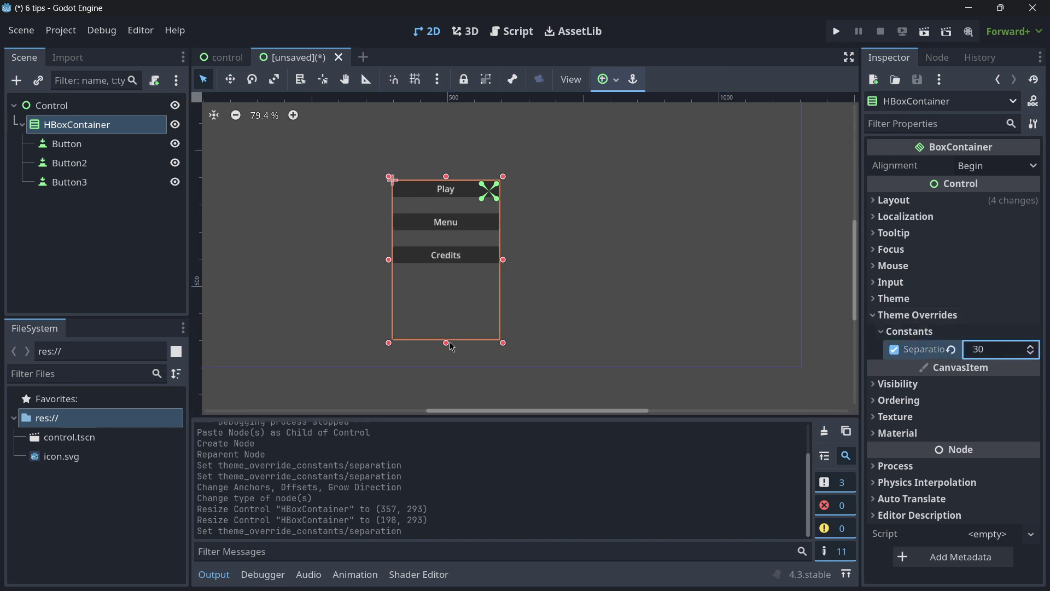
pyautogui.moveTo(446, 343); pyautogui.dragTo(446, 265)
# Step: Centre the VBoxContainer in its parent with the Center anchor preset
pyautogui.click(608, 79)
pyautogui.click(633, 142)
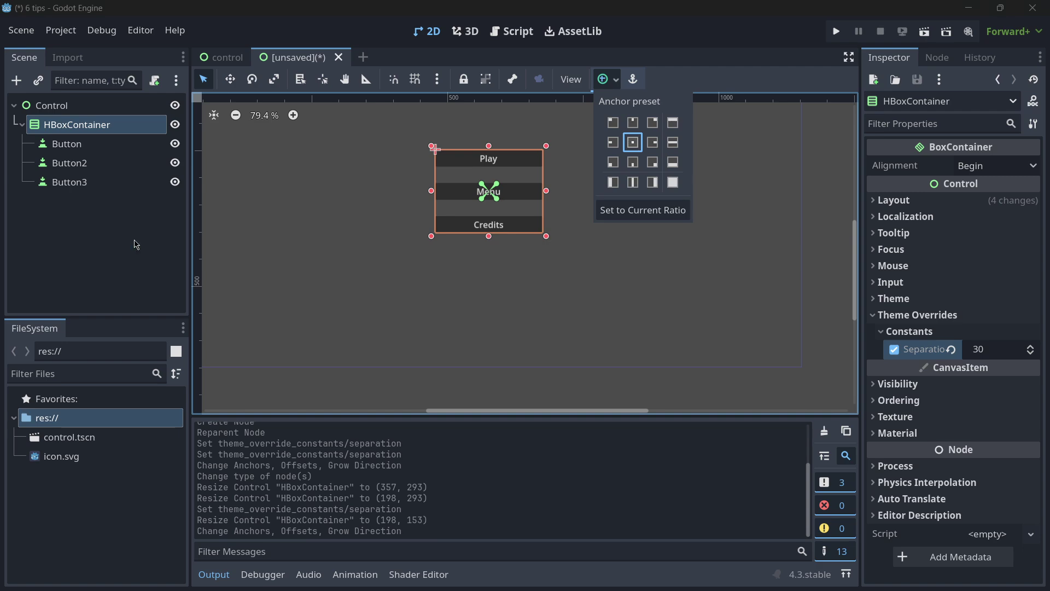
pyautogui.click(136, 245)
# Step: Duplicate the Credits button (Button3) to add Button4 and Button5
pyautogui.scroll(-3, 436, 258)
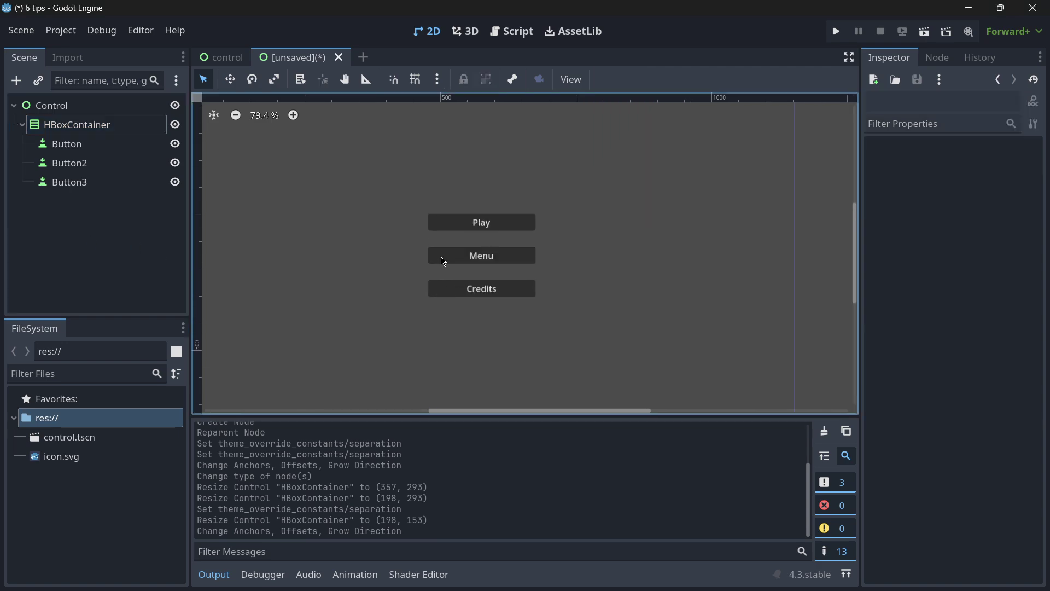
pyautogui.click(96, 189)
pyautogui.hotkey('ctrl', 'd')
pyautogui.hotkey('ctrl', 'd')
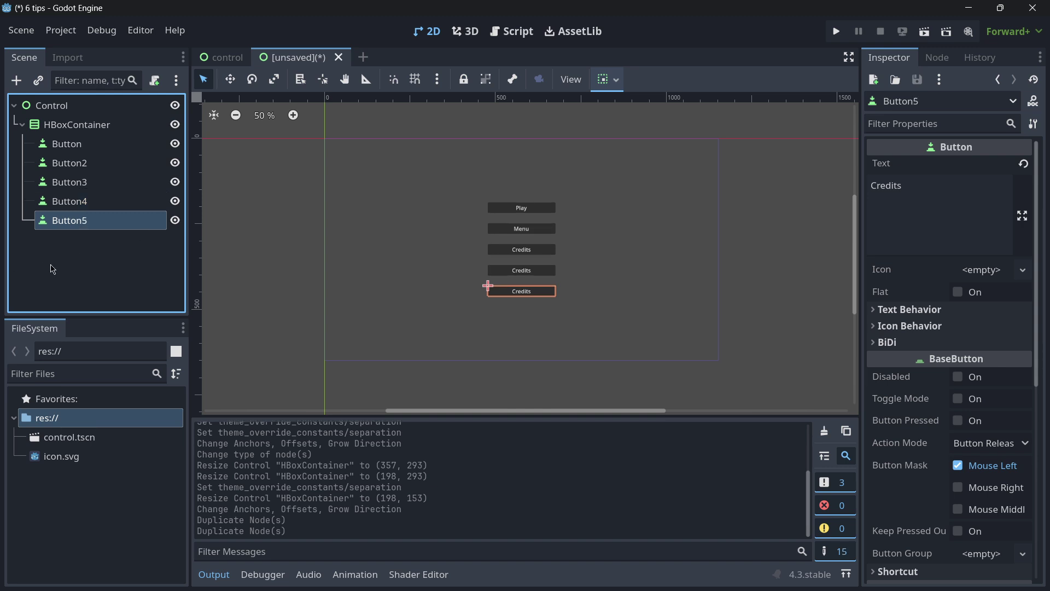
pyautogui.click(52, 268)
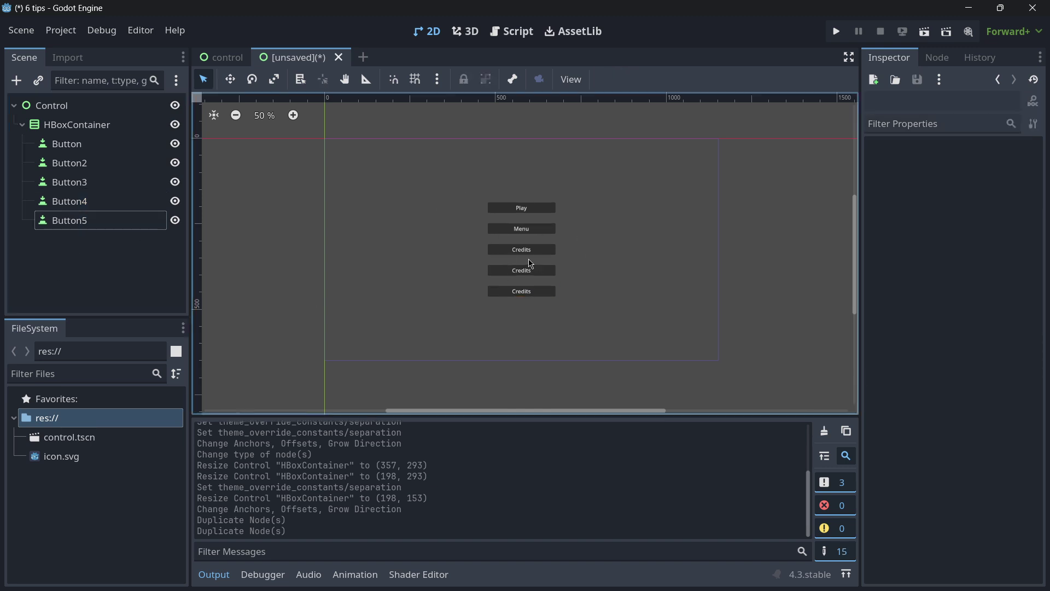
pyautogui.click(80, 107)
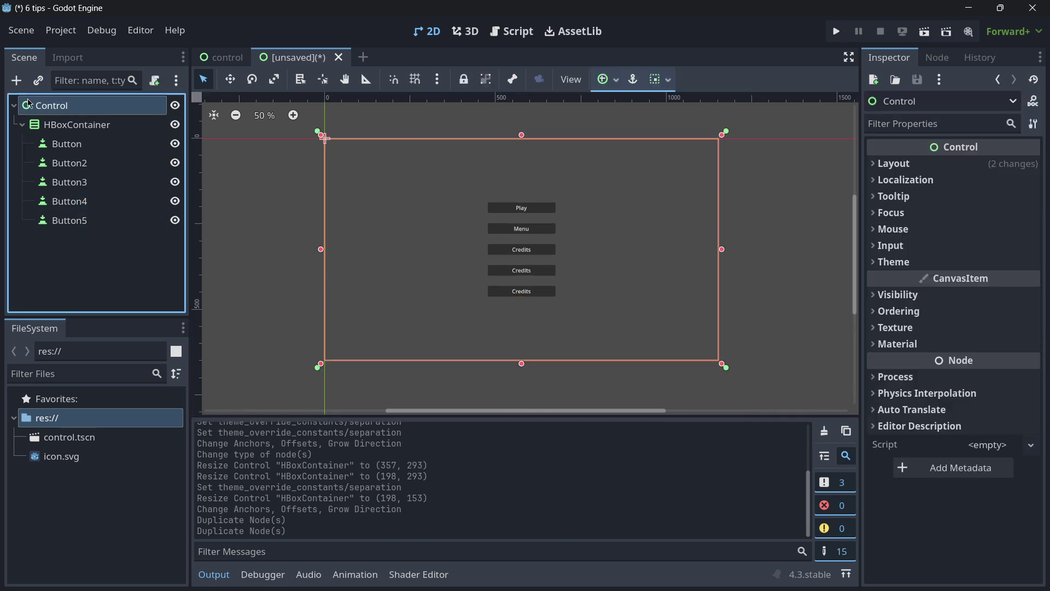
# Step: Browse the HBox, VBox, Grid and MarginContainer descriptions in the Create Node dialog without adding one
pyautogui.hotkey('ctrl', 'a')
pyautogui.write('cont')
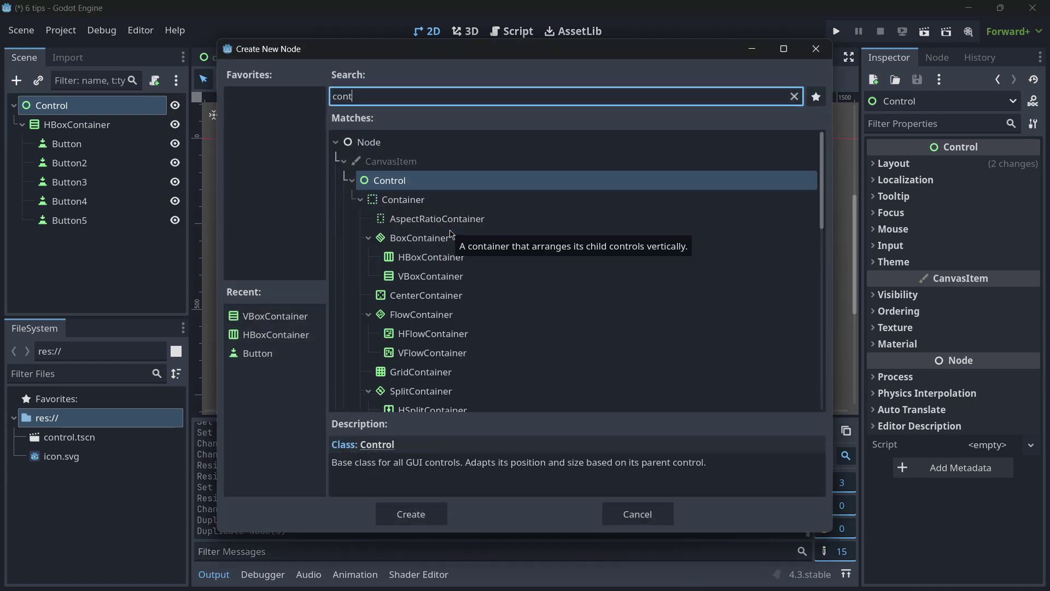
pyautogui.write('ainer')
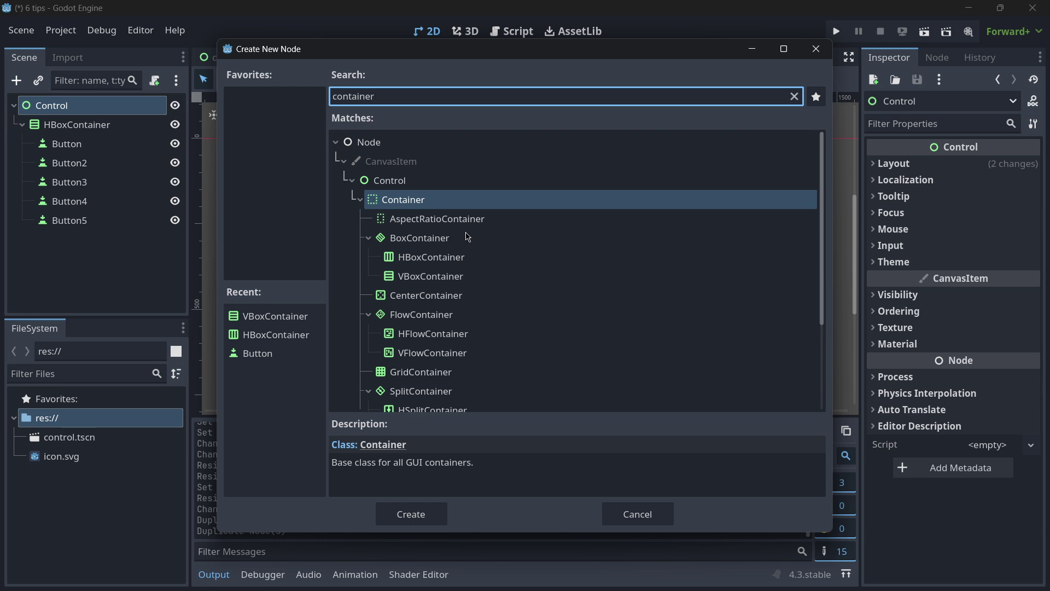
pyautogui.scroll(-2, 469, 237)
pyautogui.scroll(1, 474, 294)
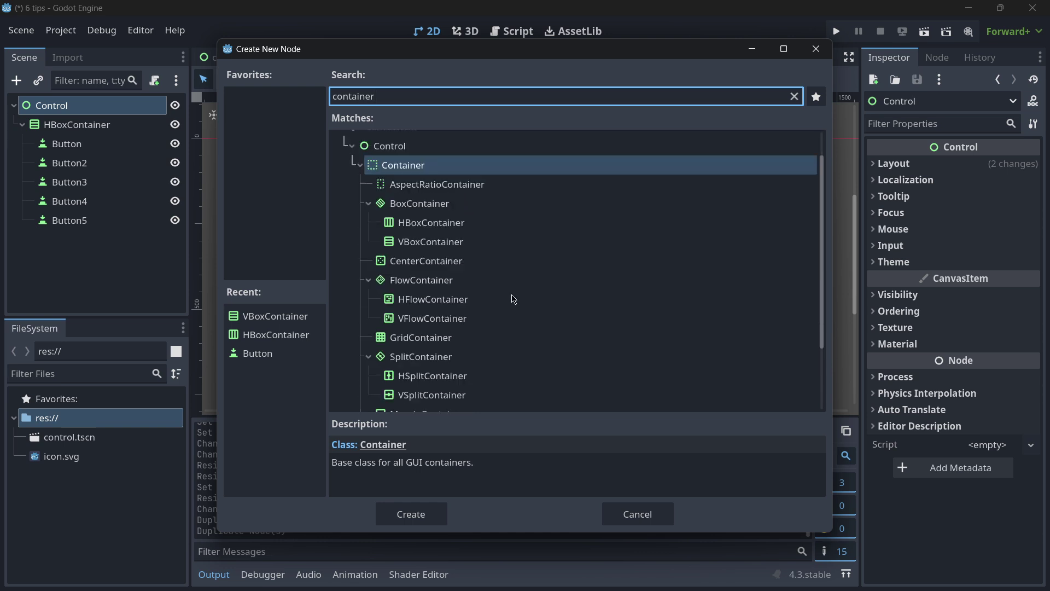
pyautogui.click(433, 226)
pyautogui.click(449, 247)
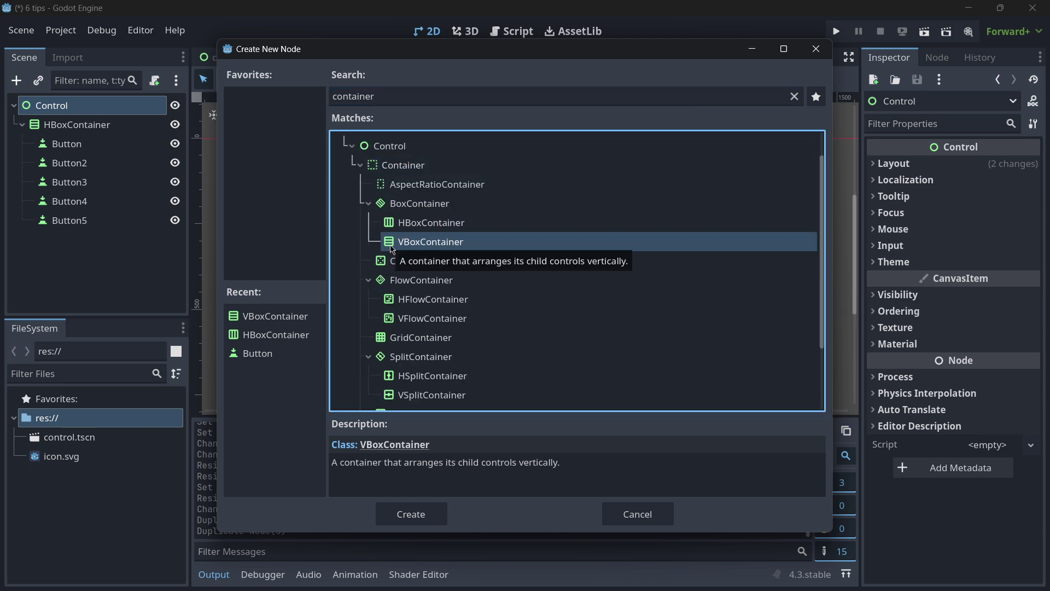
pyautogui.scroll(-1, 506, 256)
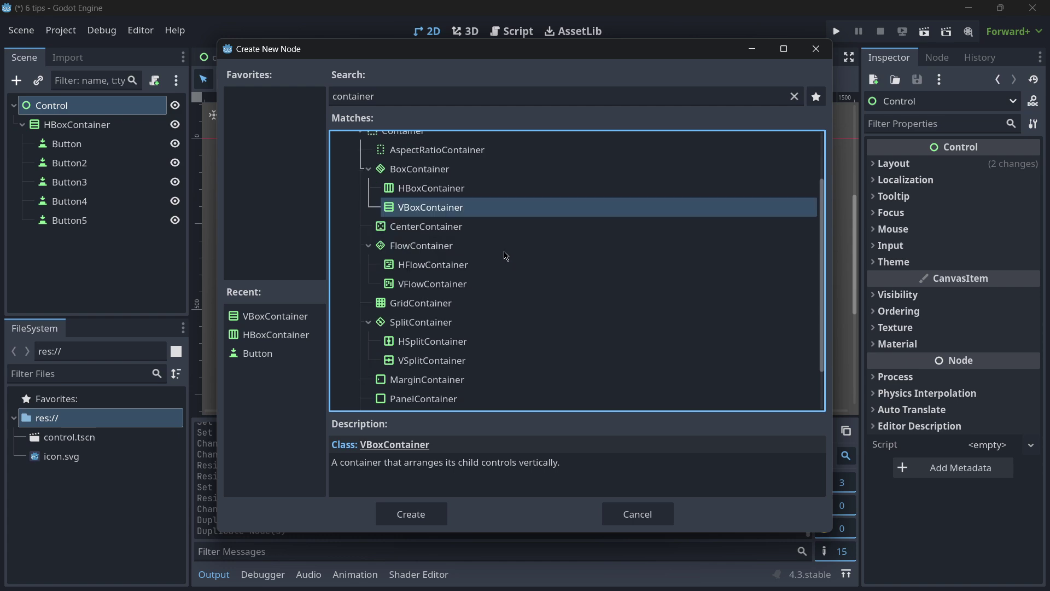
pyautogui.click(413, 303)
pyautogui.scroll(-1, 466, 311)
pyautogui.click(425, 346)
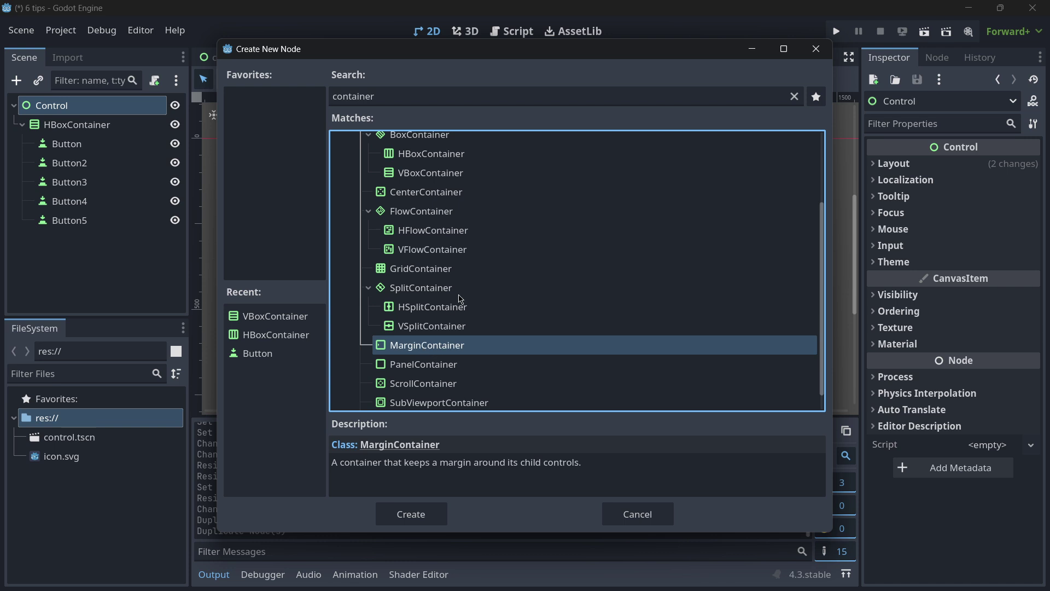
pyautogui.scroll(-1, 459, 299)
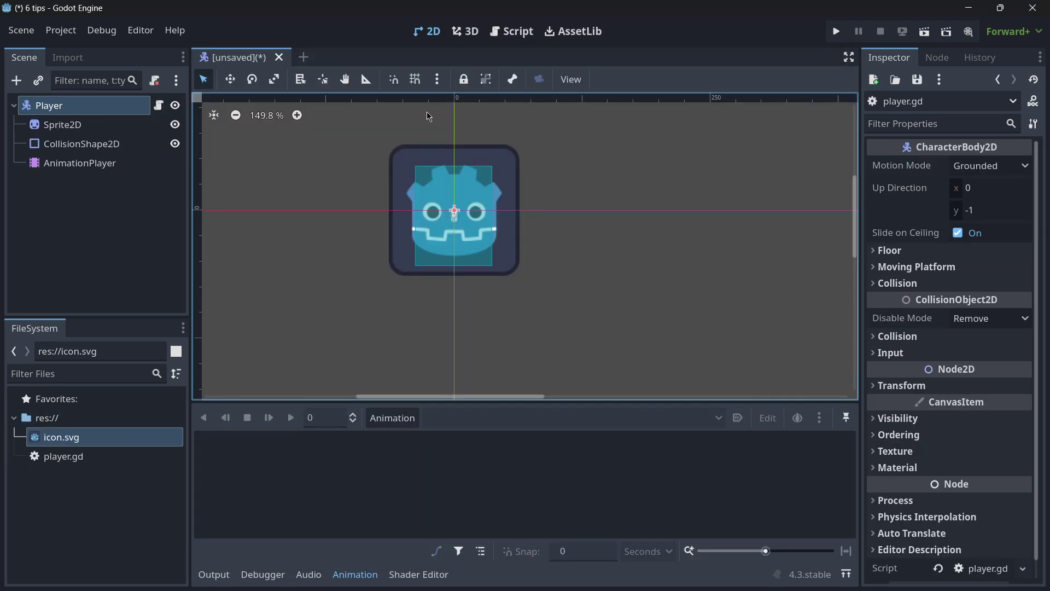
# Step: Open player.gd and check the Sprite2D node in the player scene
pyautogui.click(512, 32)
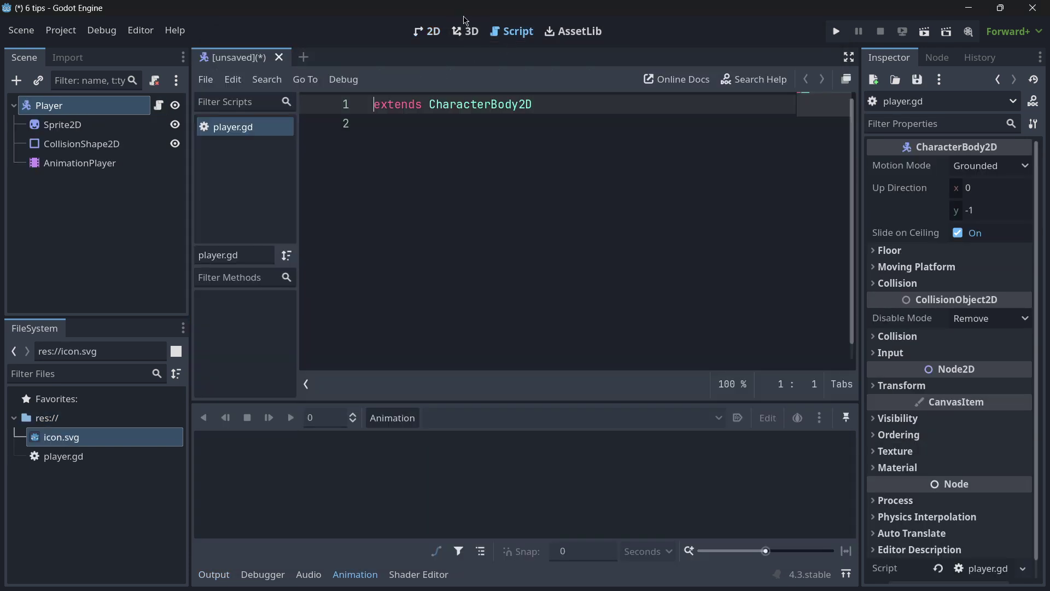
pyautogui.click(389, 136)
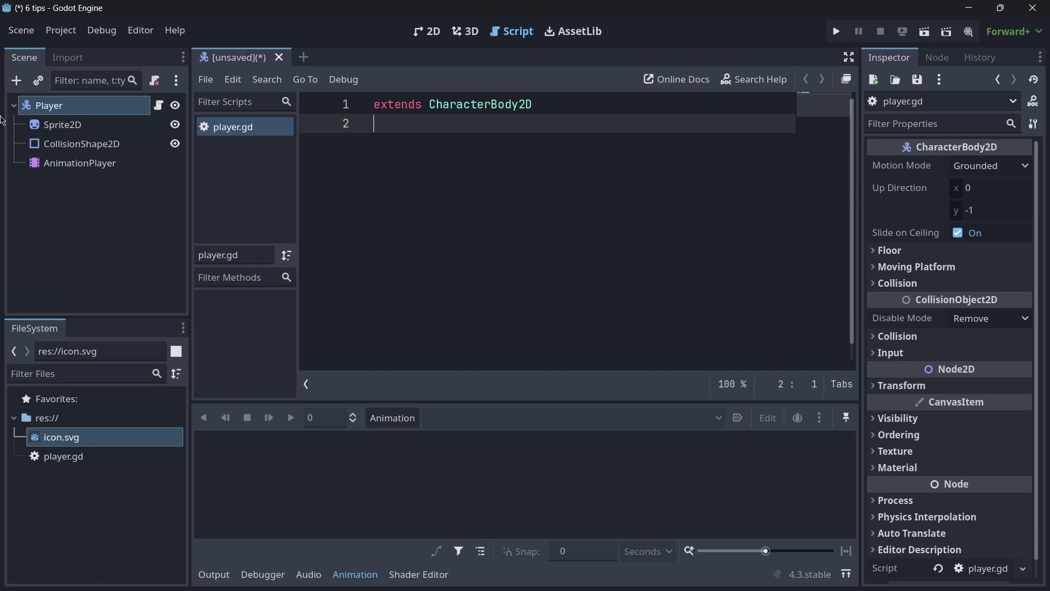
pyautogui.click(427, 31)
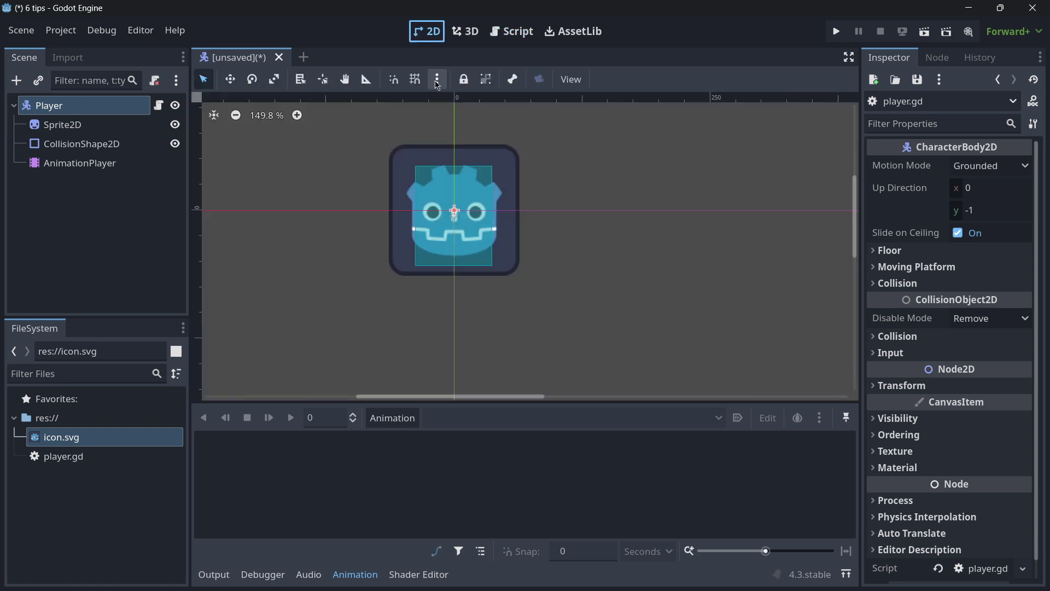
pyautogui.click(121, 125)
pyautogui.click(511, 31)
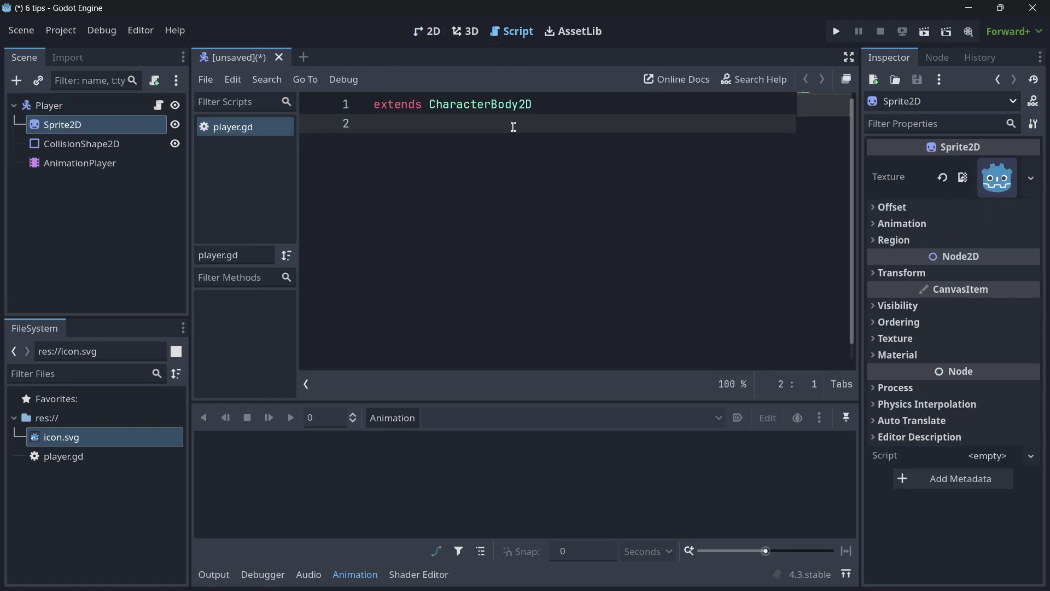
pyautogui.press('Return')
pyautogui.press('Return')
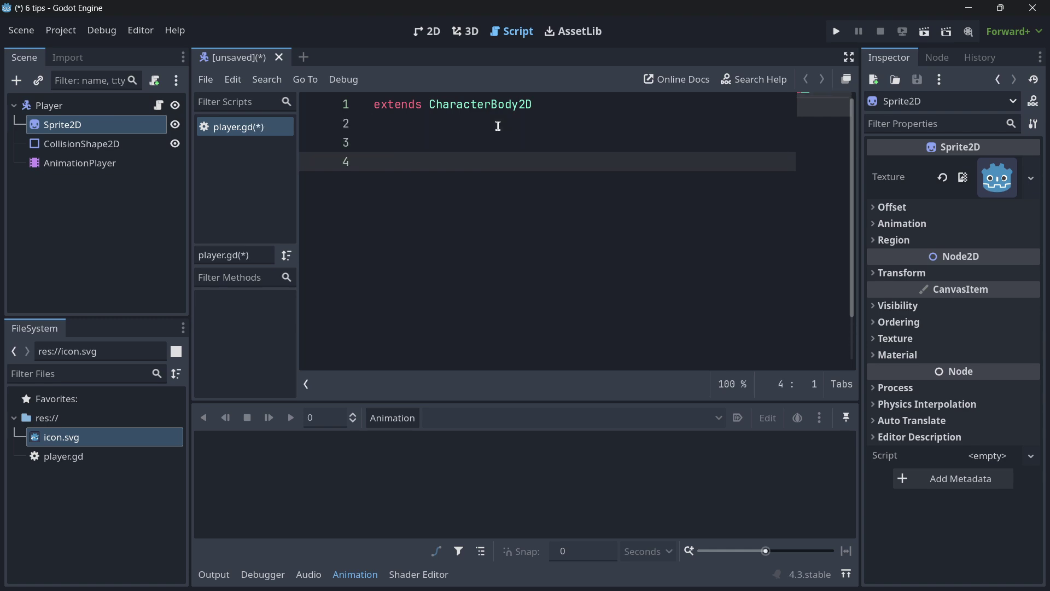
pyautogui.write('@onready var sprite: Sprit')
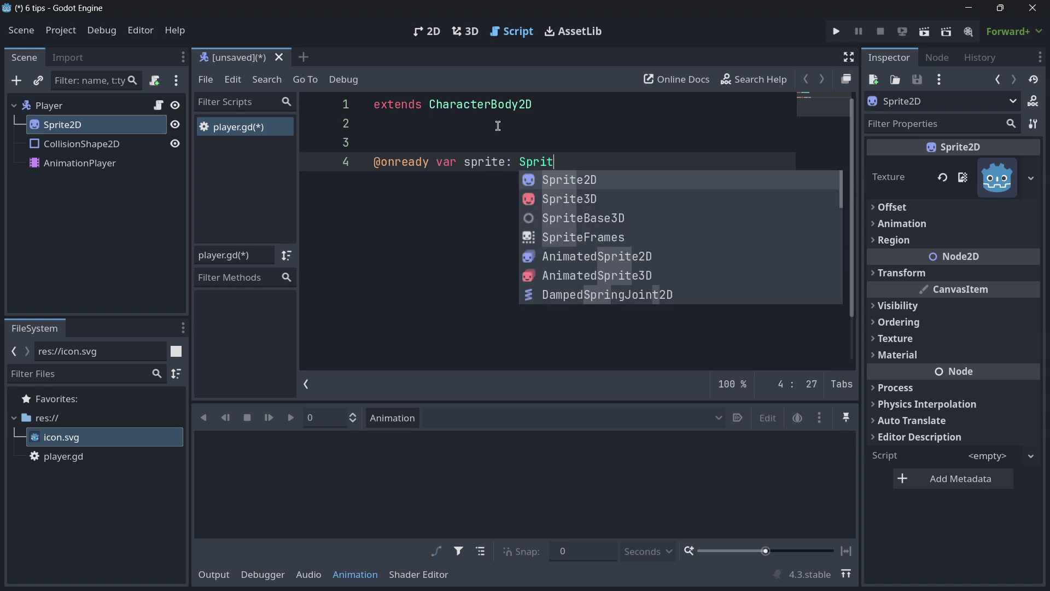
pyautogui.write('e2D =')
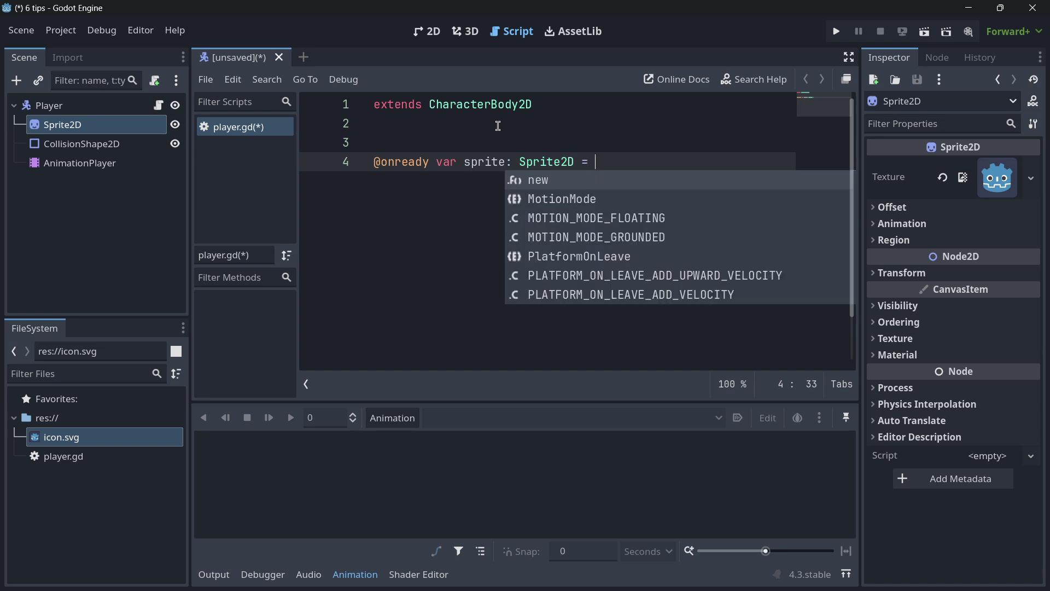
pyautogui.press('Escape')
pyautogui.write('$Sprite2D')
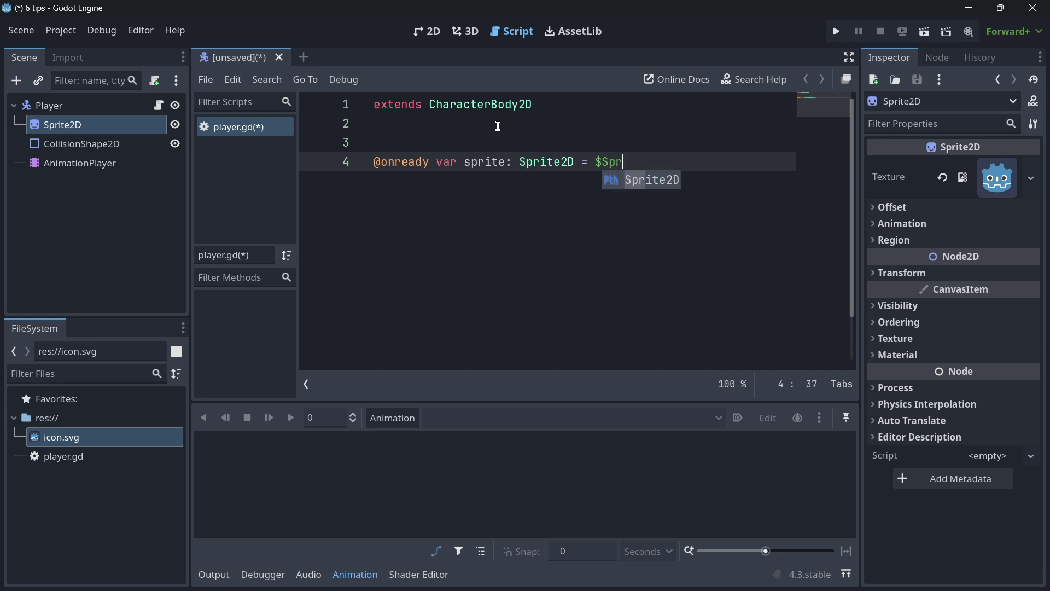
pyautogui.press('Return')
# Step: Add a _ready() function that sets sprite.modulate = Color.RED
pyautogui.press('Return')
pyautogui.press('Return')
pyautogui.press('Return')
pyautogui.write('func _ready() -> void:')
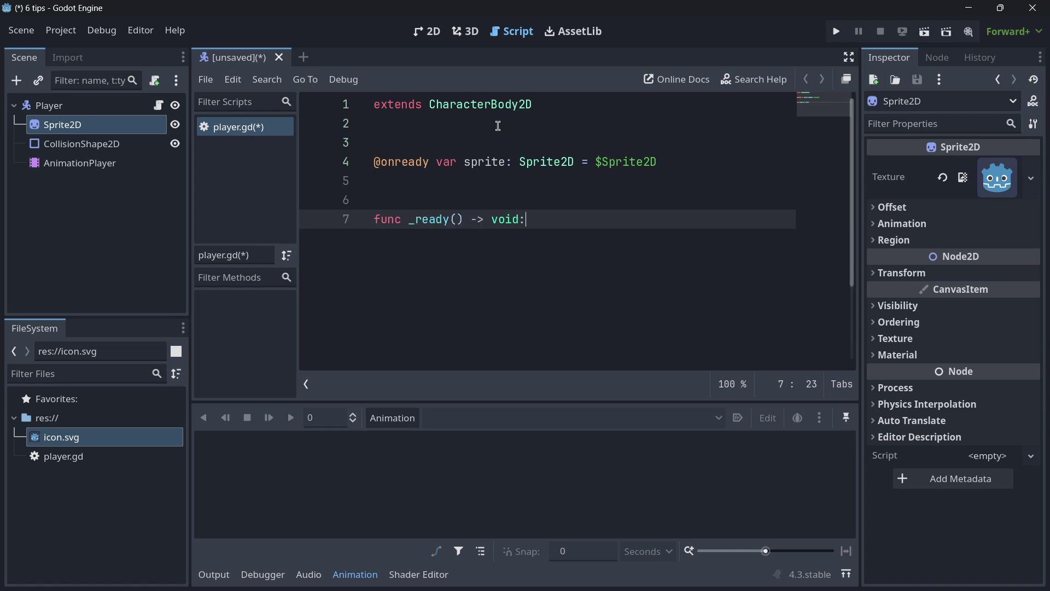
pyautogui.press('Return')
pyautogui.write('s')
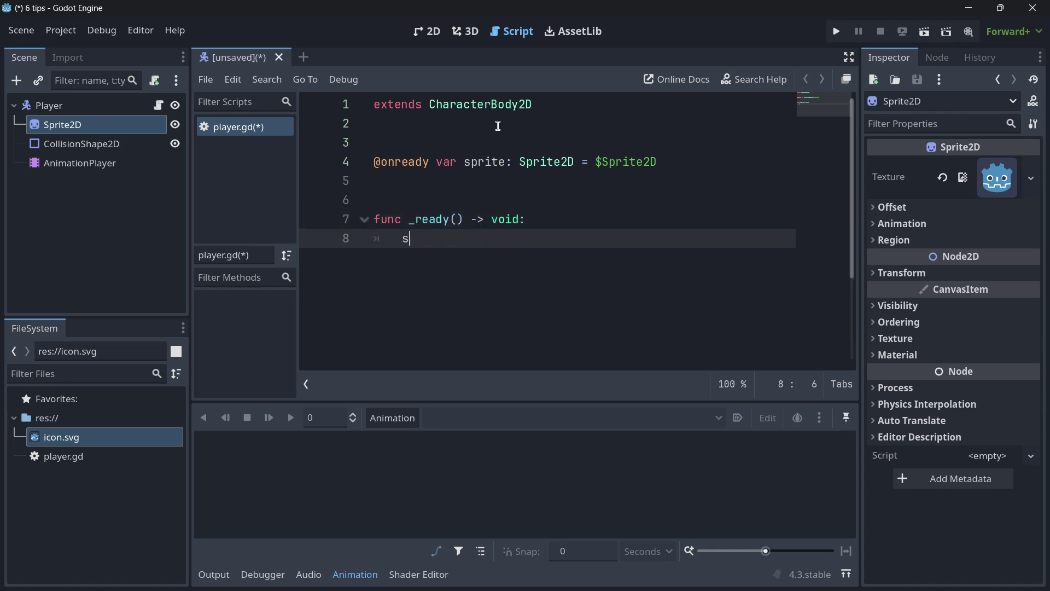
pyautogui.write('prite.modulate = Color.re')
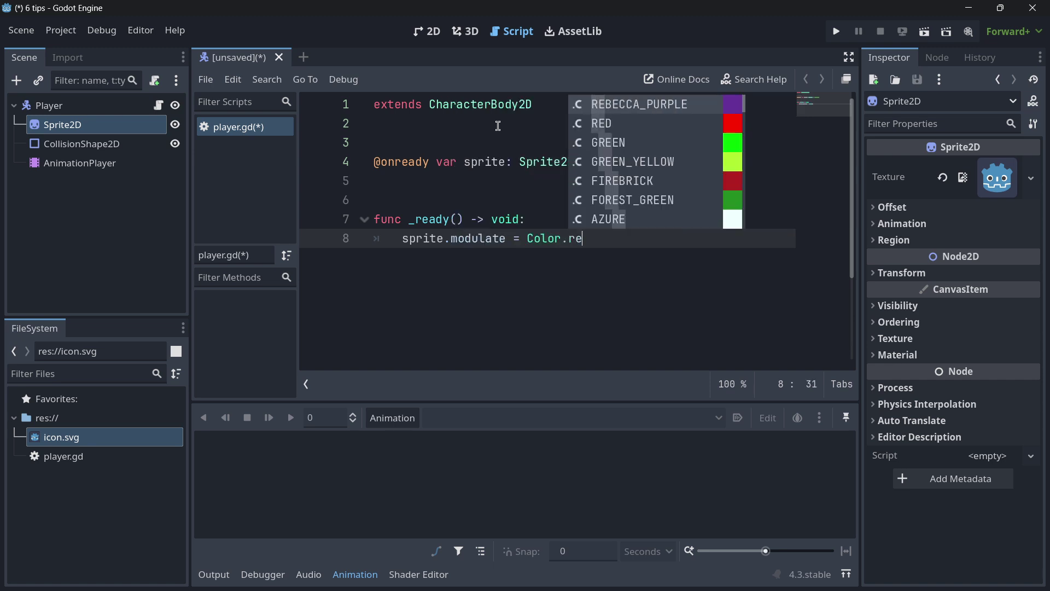
pyautogui.press('Down')
pyautogui.press('Return')
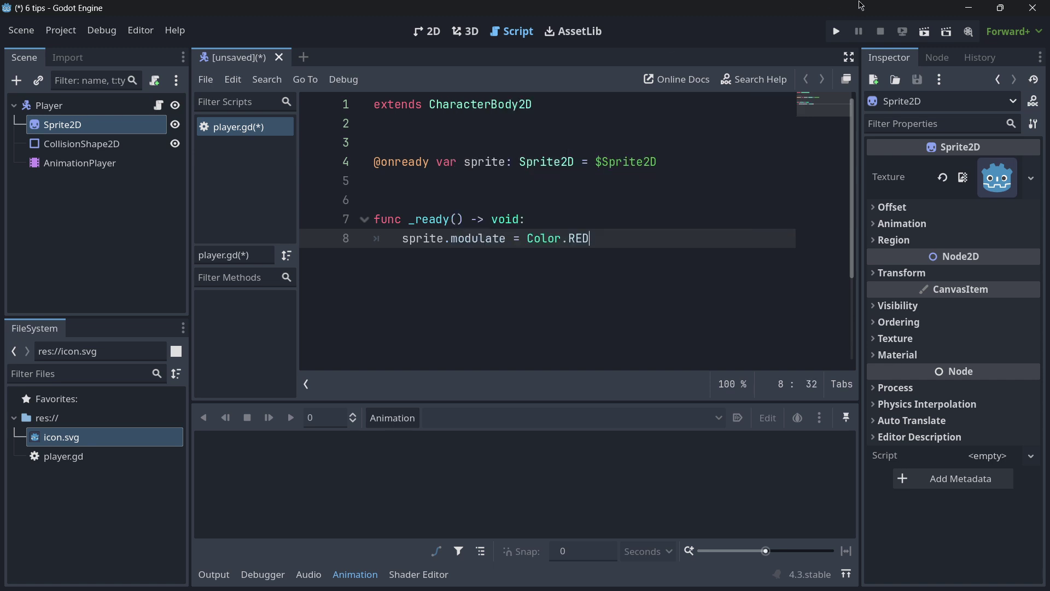
# Step: Save the scene as player.tscn and test-run it to see the red sprite
pyautogui.click(924, 31)
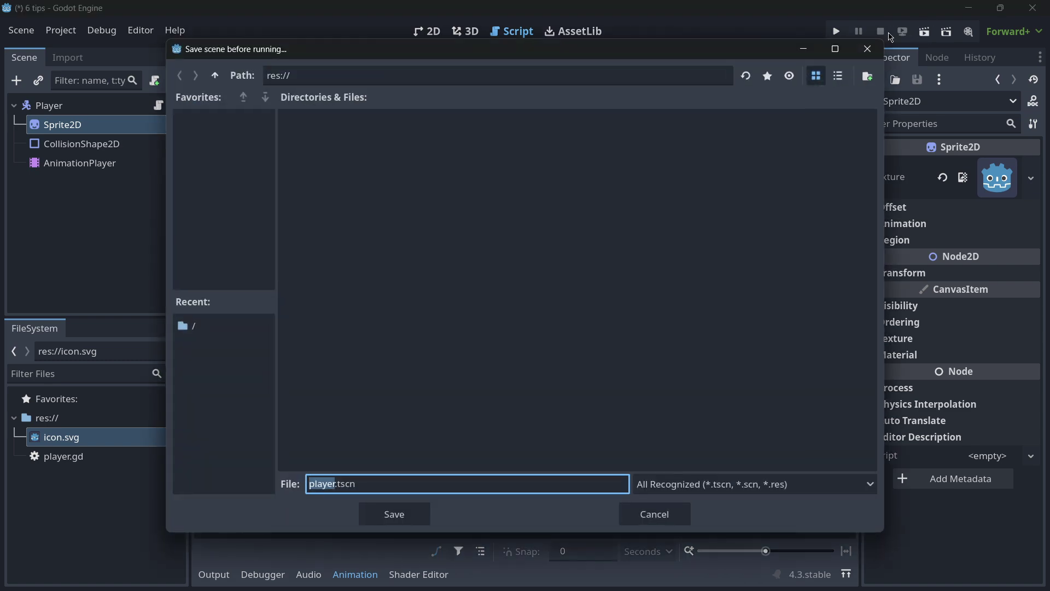
pyautogui.click(394, 513)
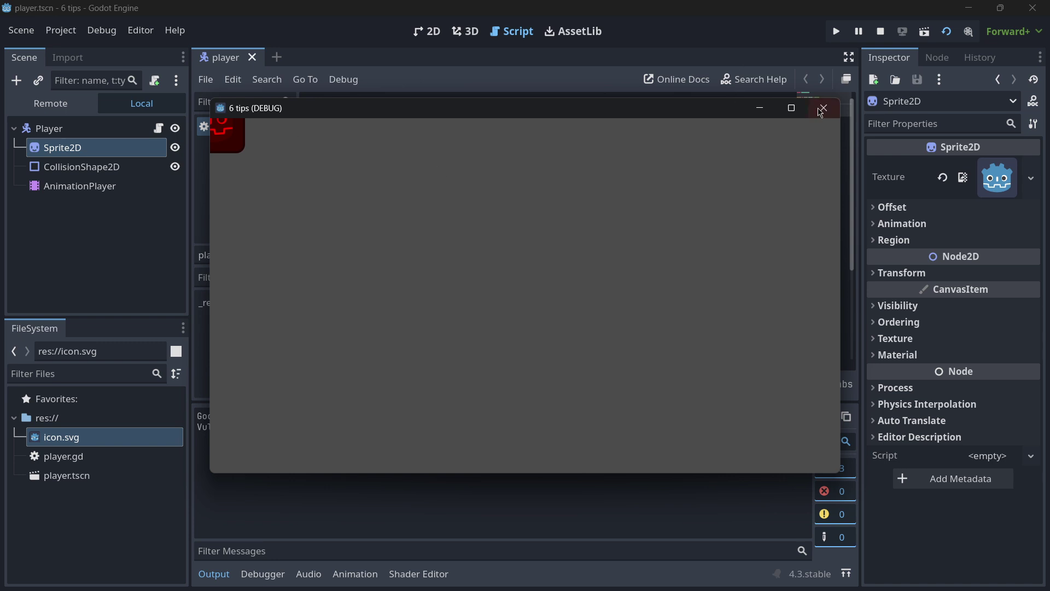
pyautogui.click(822, 109)
pyautogui.click(432, 186)
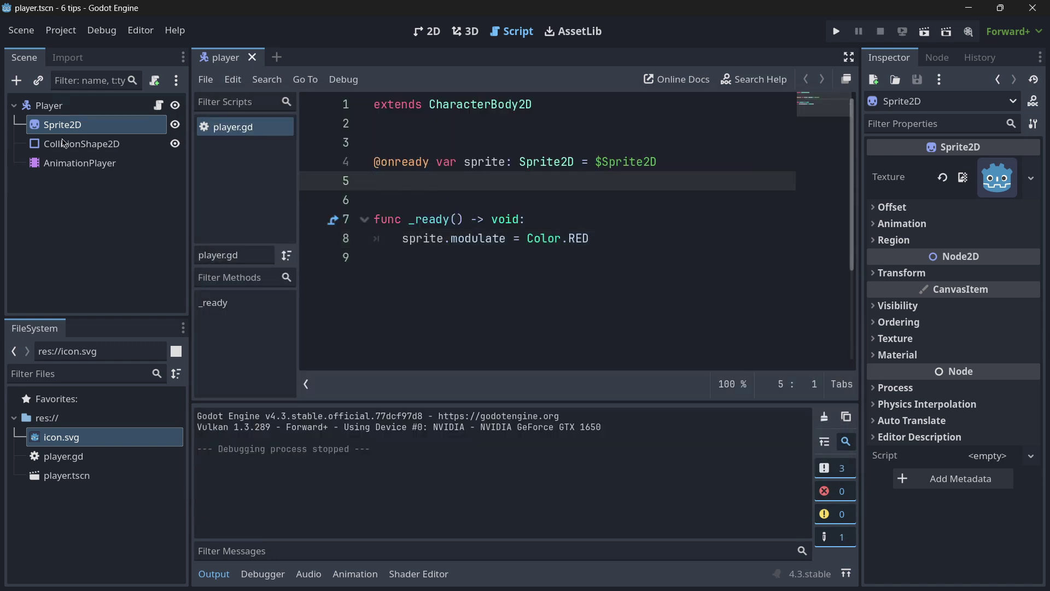
pyautogui.click(683, 165)
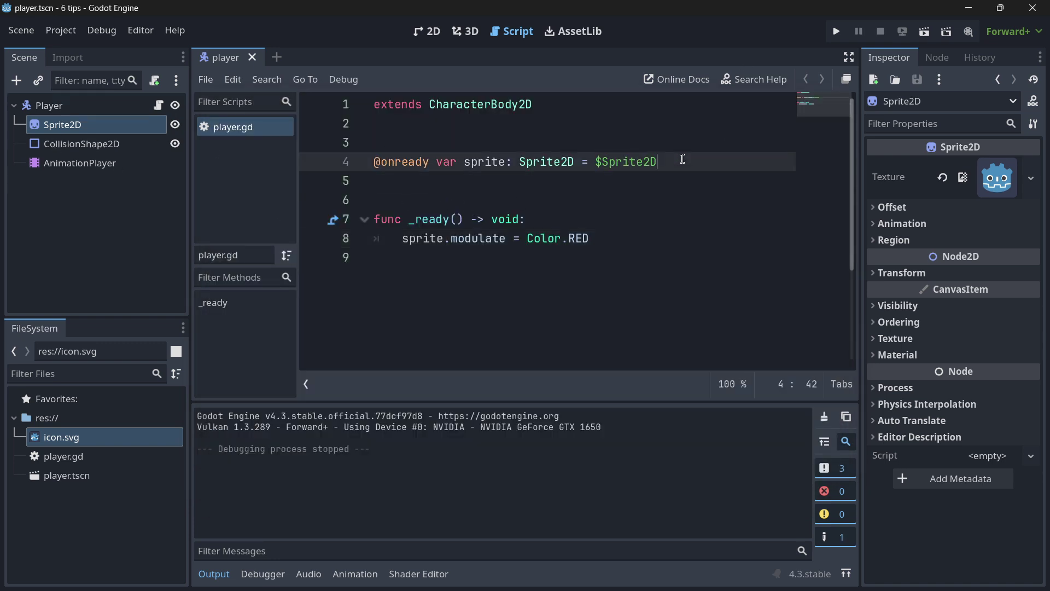
pyautogui.press('Return')
pyautogui.write('@on')
pyautogui.press('Return')
pyautogui.write('var collis')
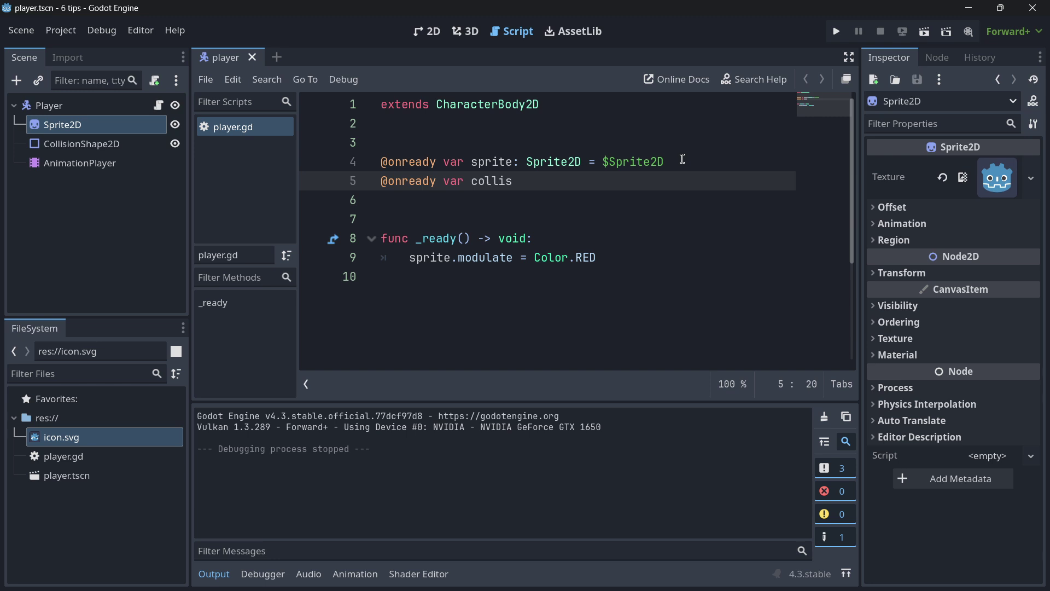
pyautogui.hotkey('ctrl', 'x')
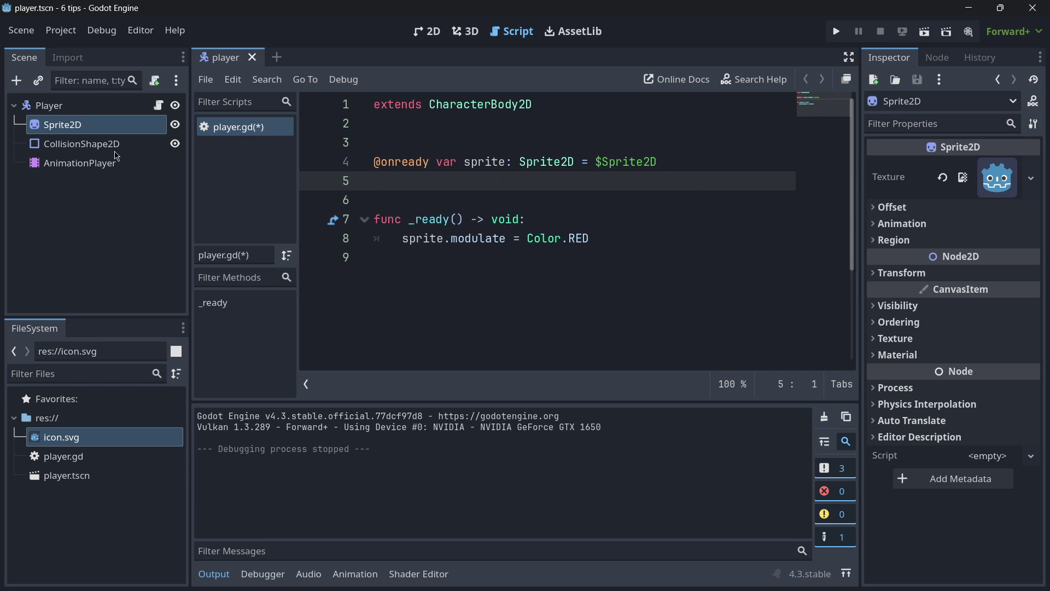
pyautogui.moveTo(83, 146); pyautogui.dragTo(390, 187)
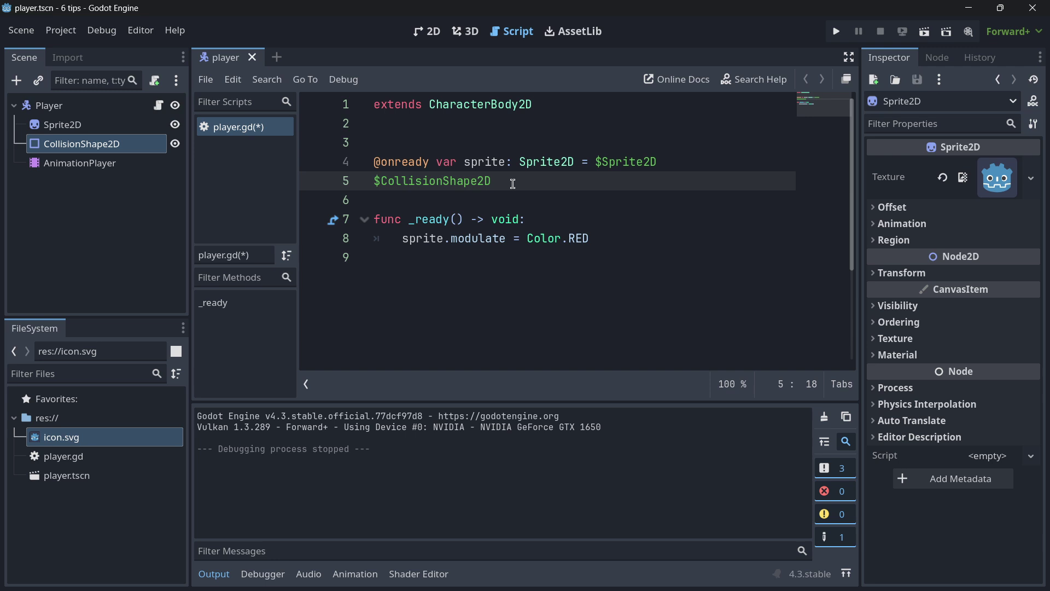
pyautogui.tripleClick(506, 181)
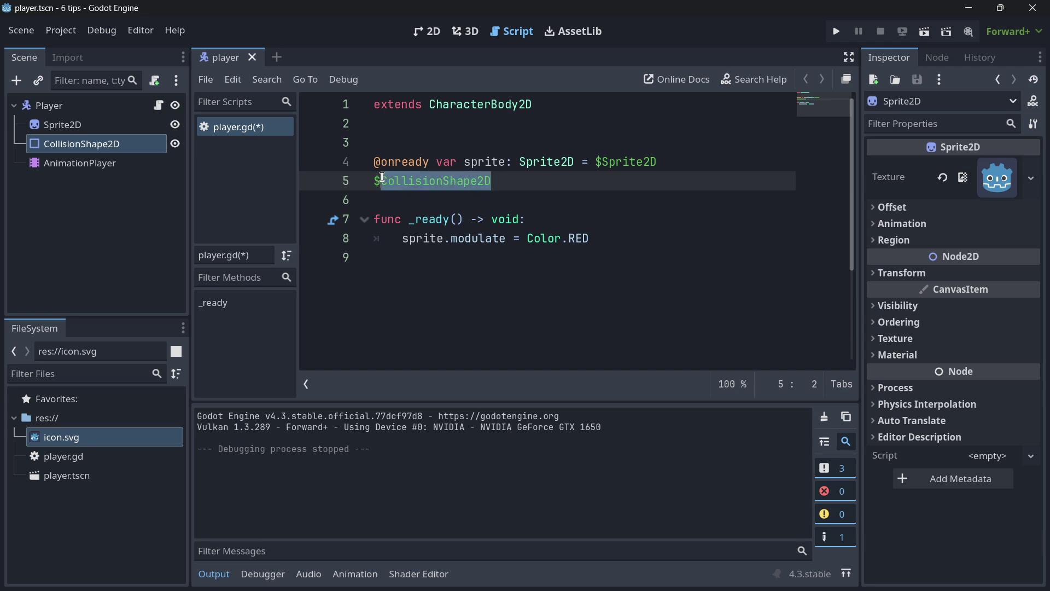
pyautogui.click(519, 182)
pyautogui.moveTo(519, 182); pyautogui.dragTo(357, 190)
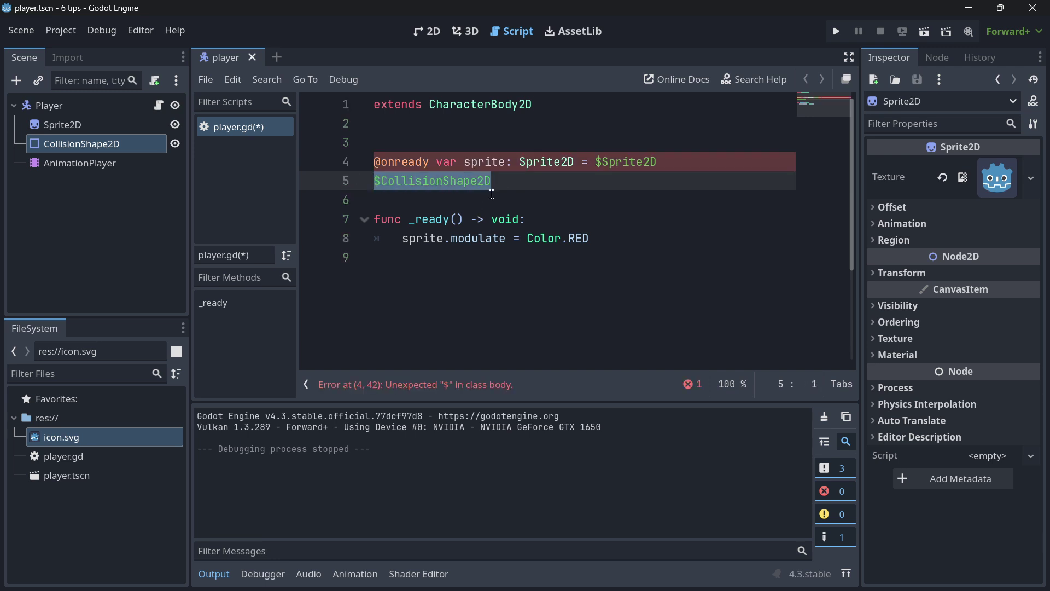
pyautogui.press('BackSpace')
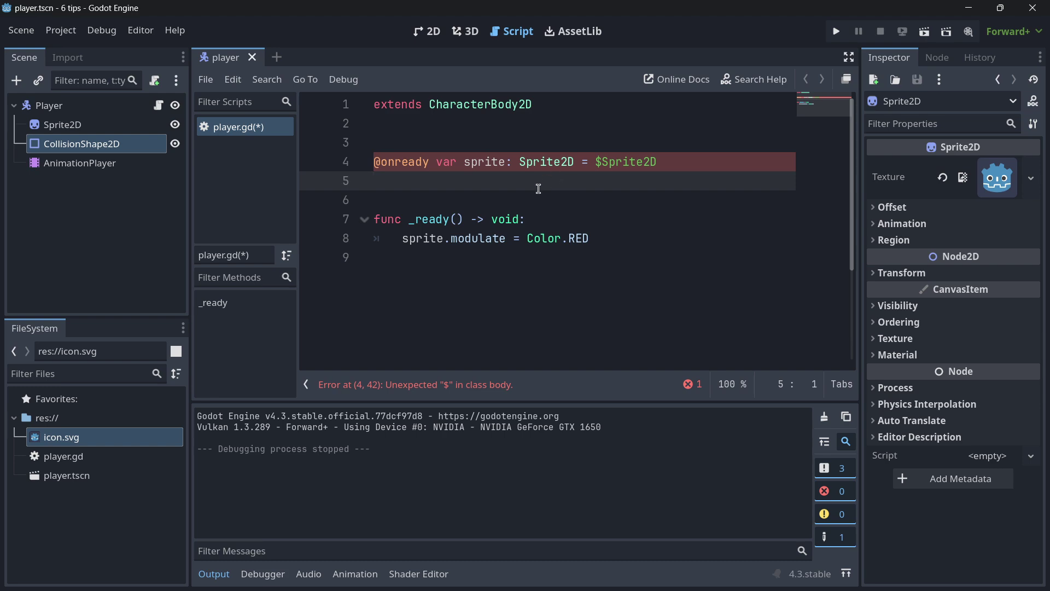
pyautogui.moveTo(112, 150); pyautogui.dragTo(419, 190)
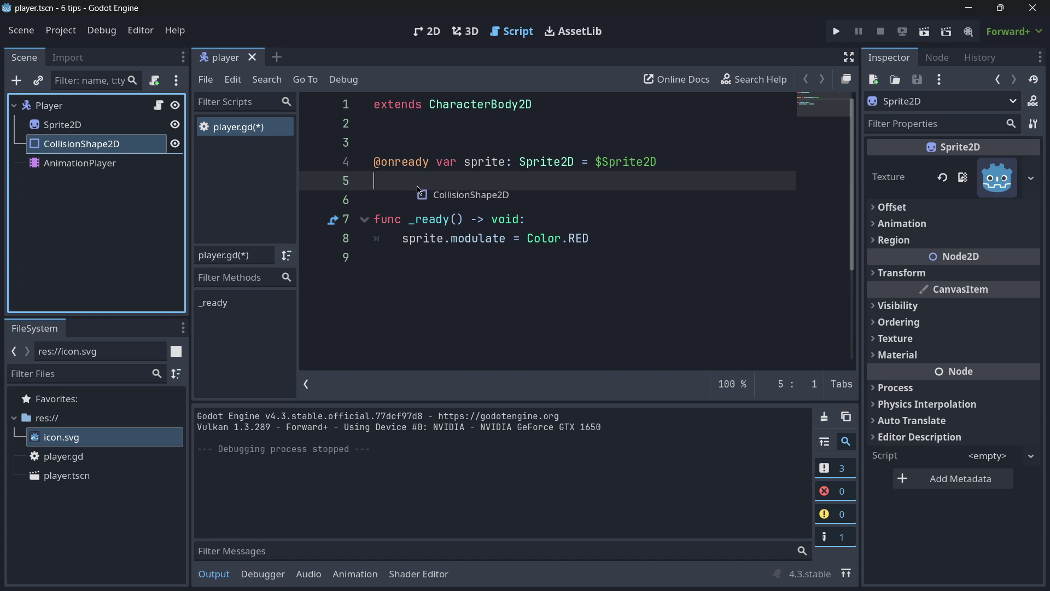
pyautogui.keyDown('ctrl'); pyautogui.moveTo(419, 190); pyautogui.dragTo(418, 190); pyautogui.keyUp('ctrl')
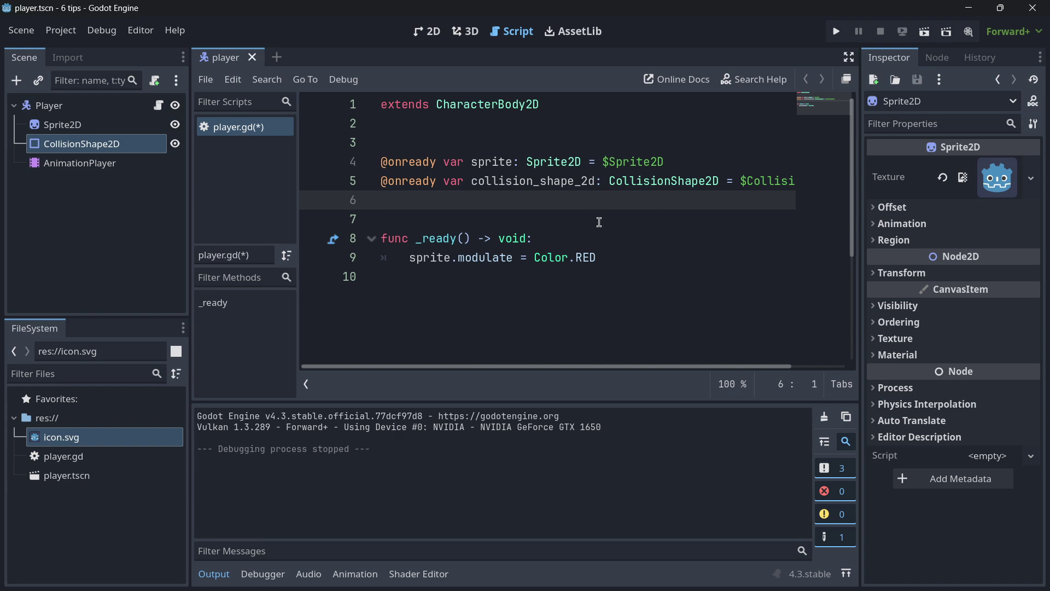
# Step: Add 'collision_shape_2d.disabled = true' to _ready below the modulate line
pyautogui.hscroll(5, 532, 353)
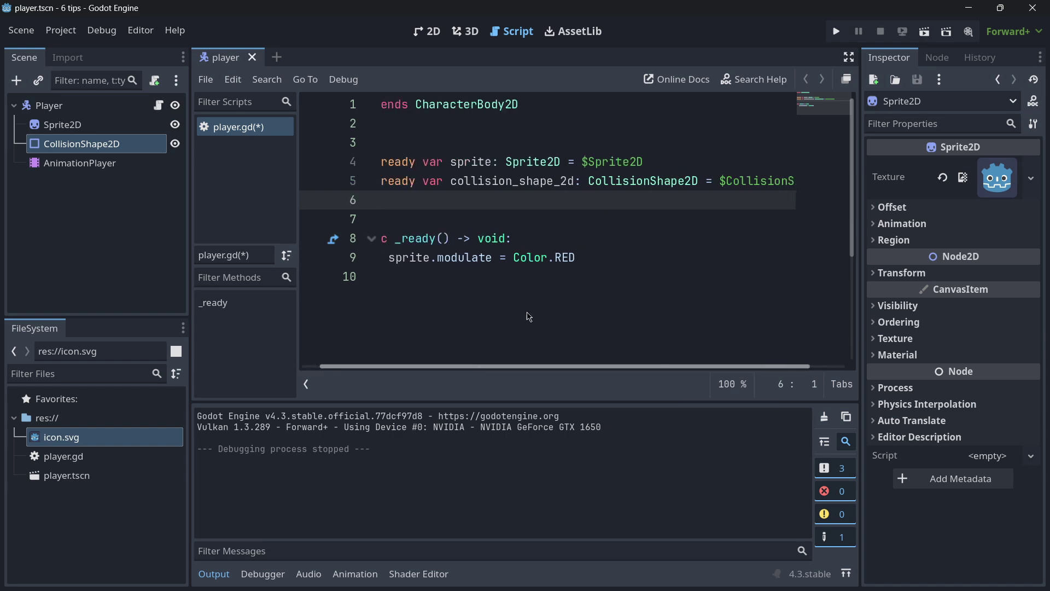
pyautogui.click(552, 262)
pyautogui.press('Return')
pyautogui.write('c')
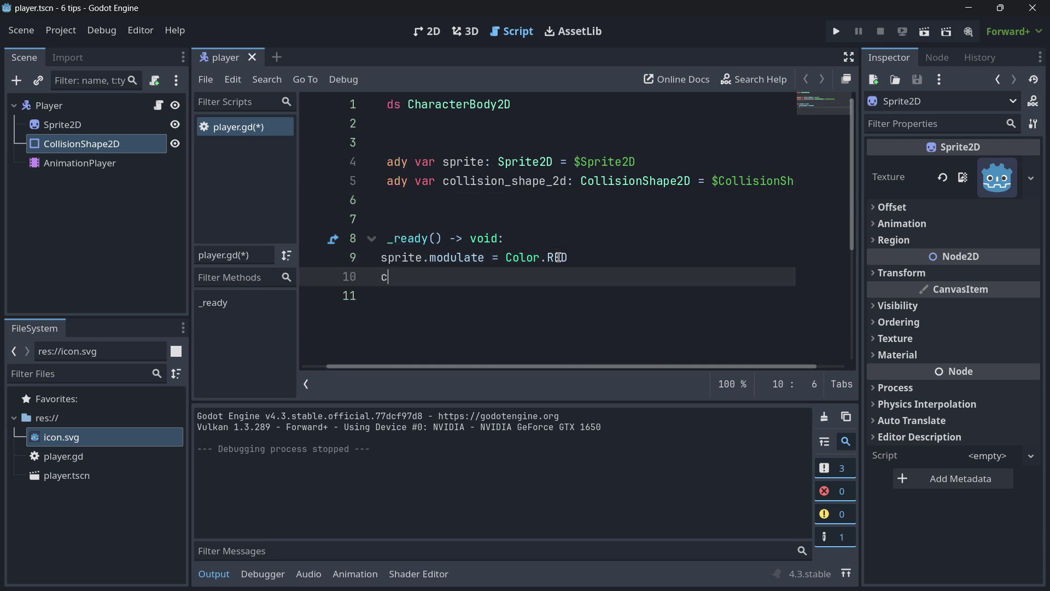
pyautogui.write('ollision_shape_2d.disabled = ')
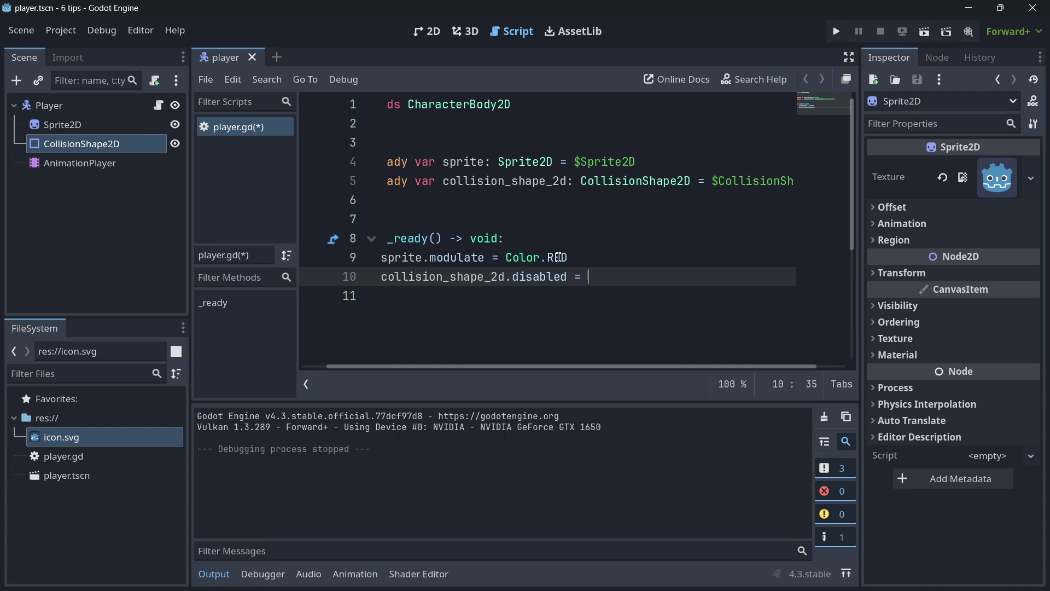
pyautogui.write('true')
pyautogui.click(461, 311)
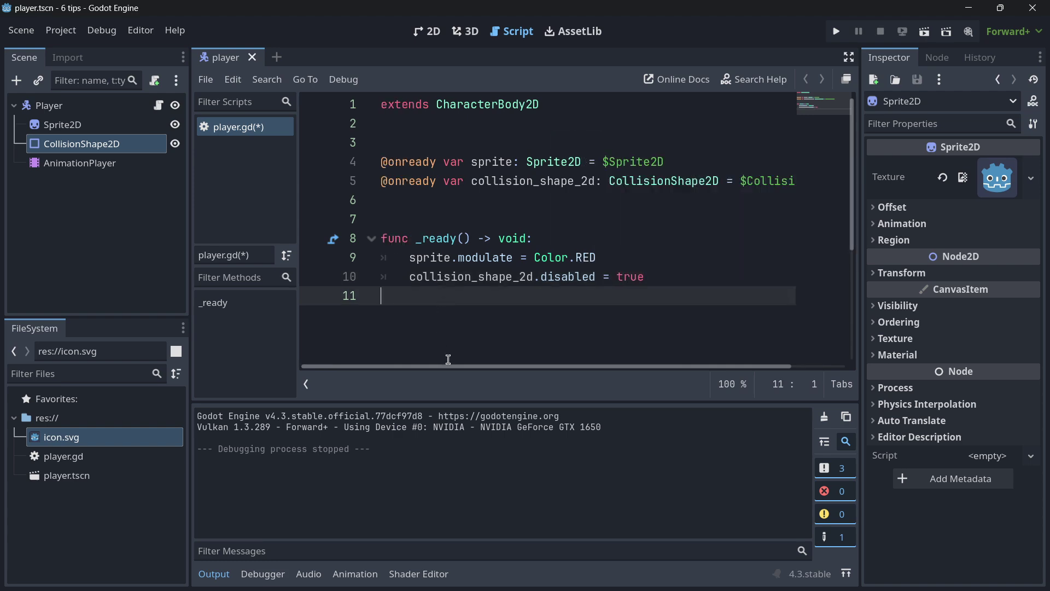
# Step: Rename the variable to collision_shape on both lines and insert an AnimationPlayer reference
pyautogui.moveTo(573, 188); pyautogui.dragTo(594, 184)
pyautogui.press('BackSpace')
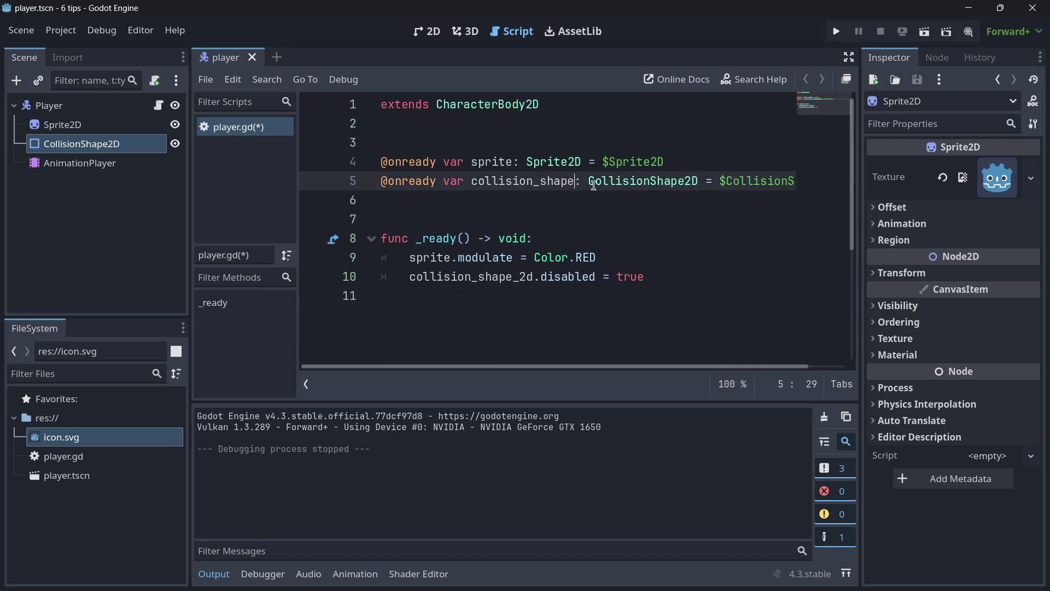
pyautogui.press('Down')
pyautogui.press('Down')
pyautogui.press('Down')
pyautogui.press('Down')
pyautogui.press('Down')
pyautogui.press('Left')
pyautogui.press('Left')
pyautogui.press('Left')
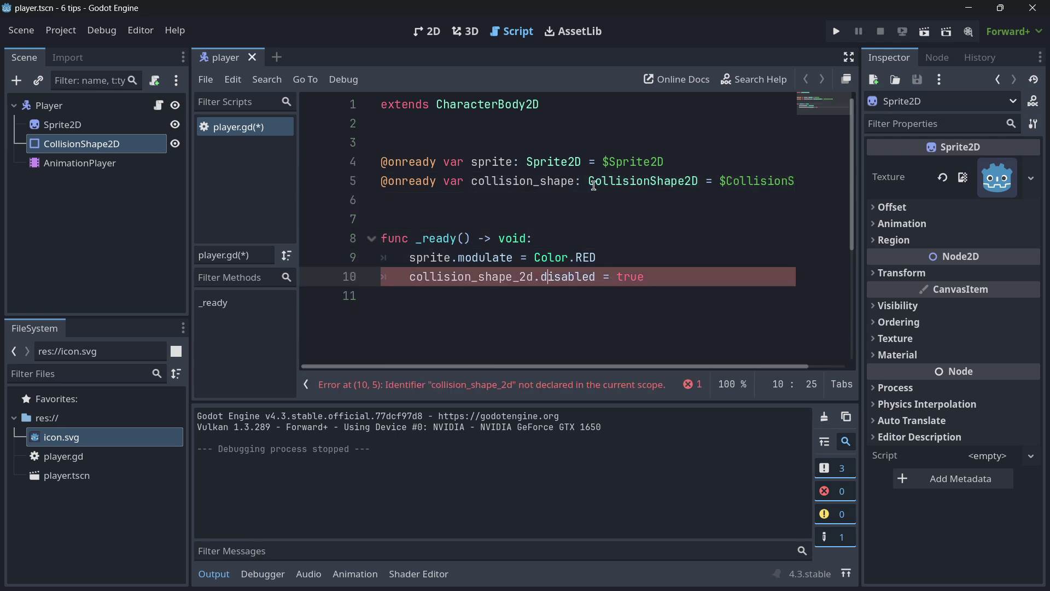
pyautogui.hotkey('shift', 'Left')
pyautogui.hotkey('shift', 'Left')
pyautogui.hotkey('shift', 'Left')
pyautogui.press('BackSpace')
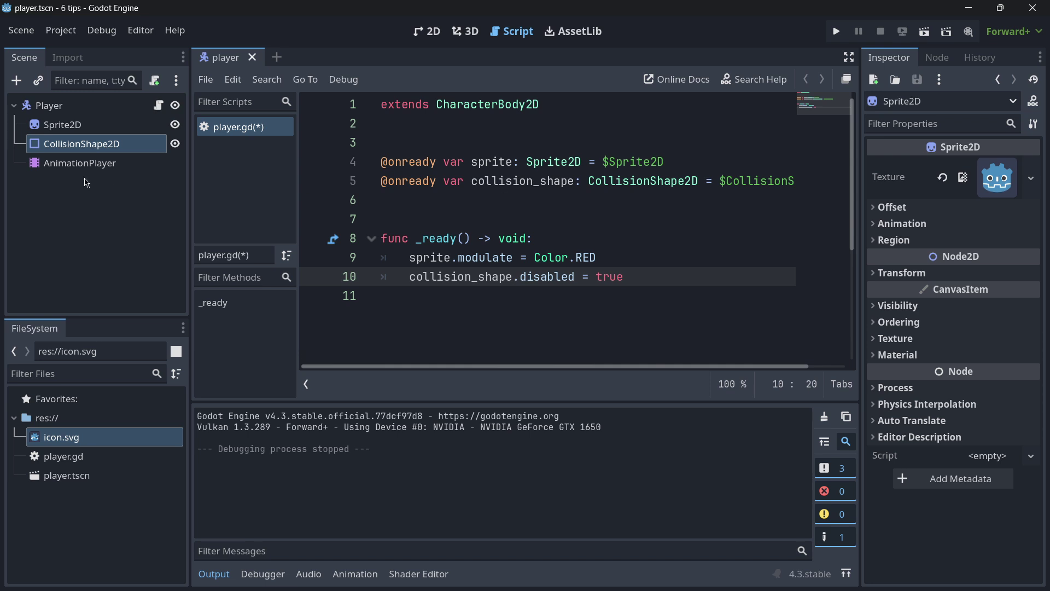
pyautogui.moveTo(95, 171); pyautogui.dragTo(895, 209)
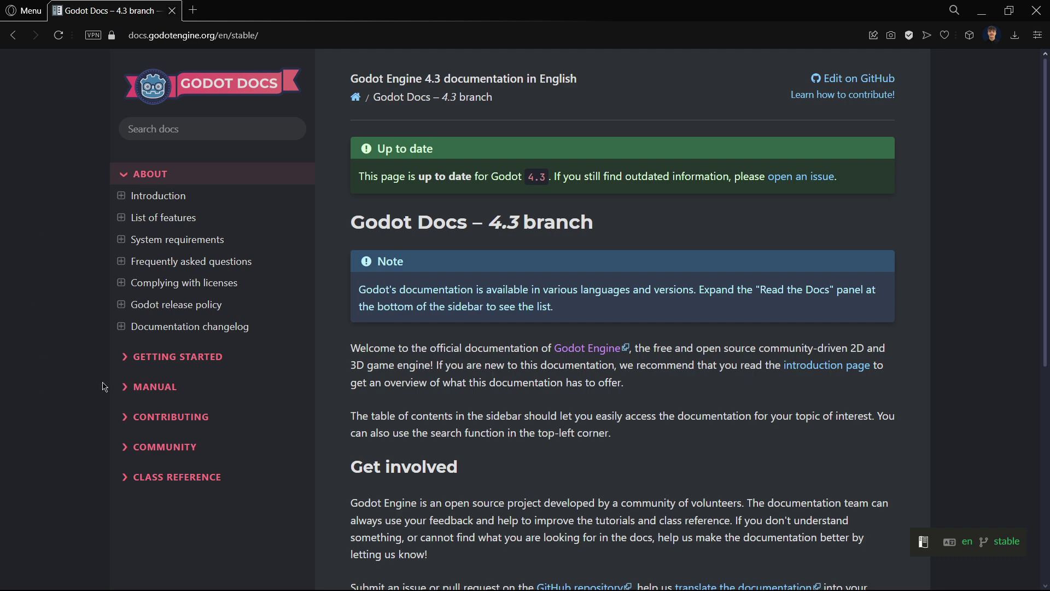
# Step: Expand Getting Started and browse the Introduction, Your first 2D game and Your first 3D game pages
pyautogui.click(128, 360)
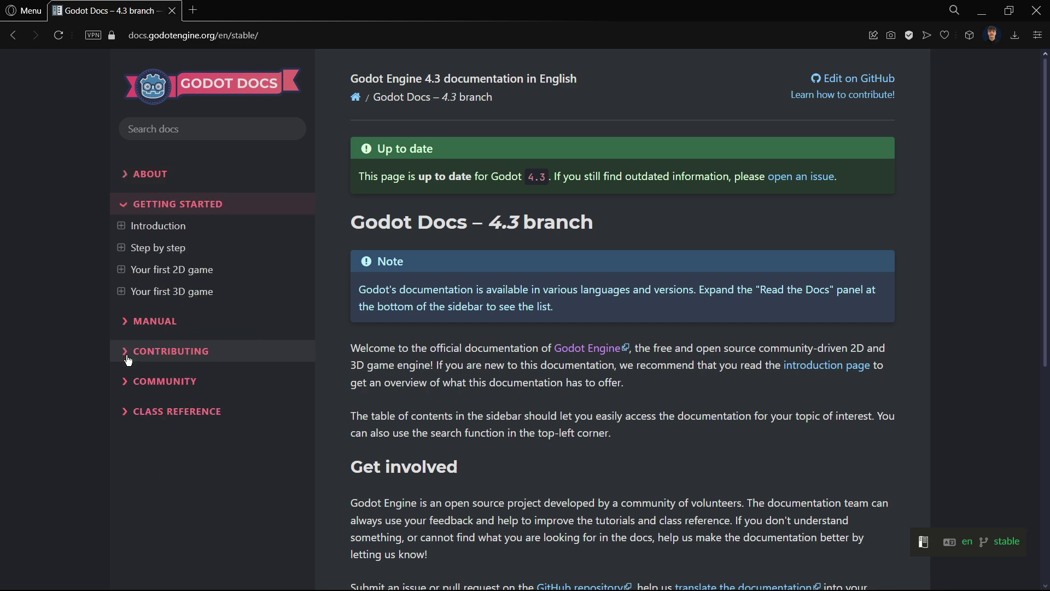
pyautogui.click(158, 226)
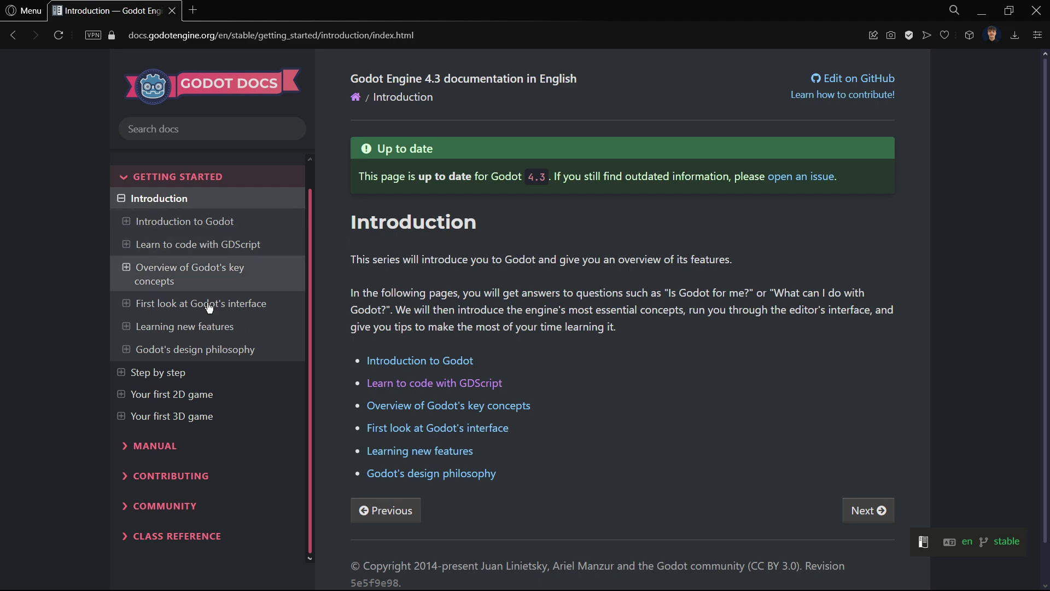
pyautogui.click(179, 395)
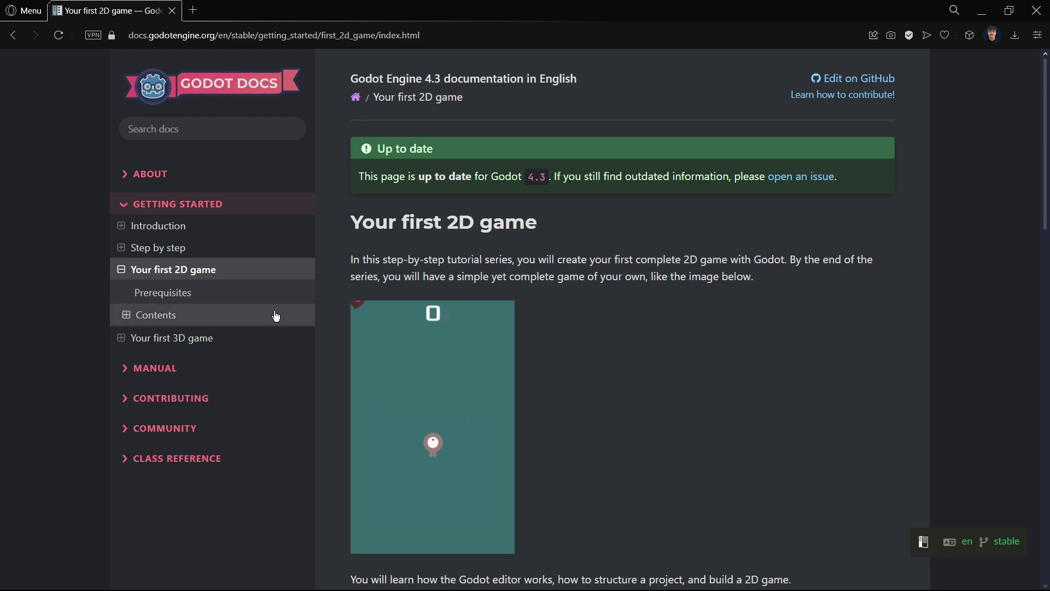
pyautogui.scroll(-1, 418, 286)
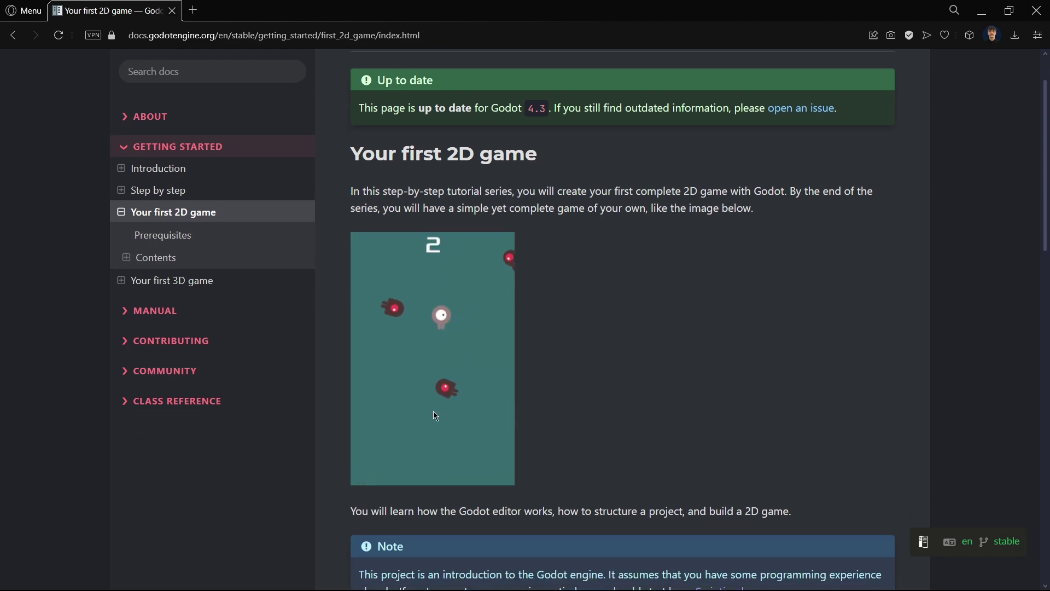
pyautogui.click(190, 285)
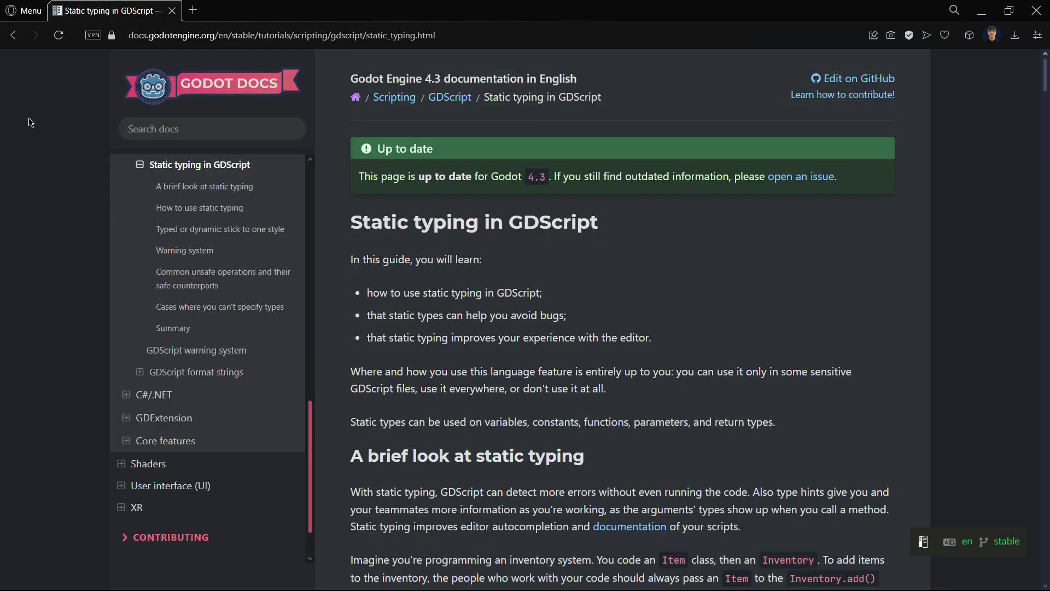
# Step: Highlight the Static typing in GDScript heading and scroll down to 'How to use static typing'
pyautogui.moveTo(352, 225); pyautogui.dragTo(601, 224)
pyautogui.click(539, 224)
pyautogui.scroll(-5, 481, 237)
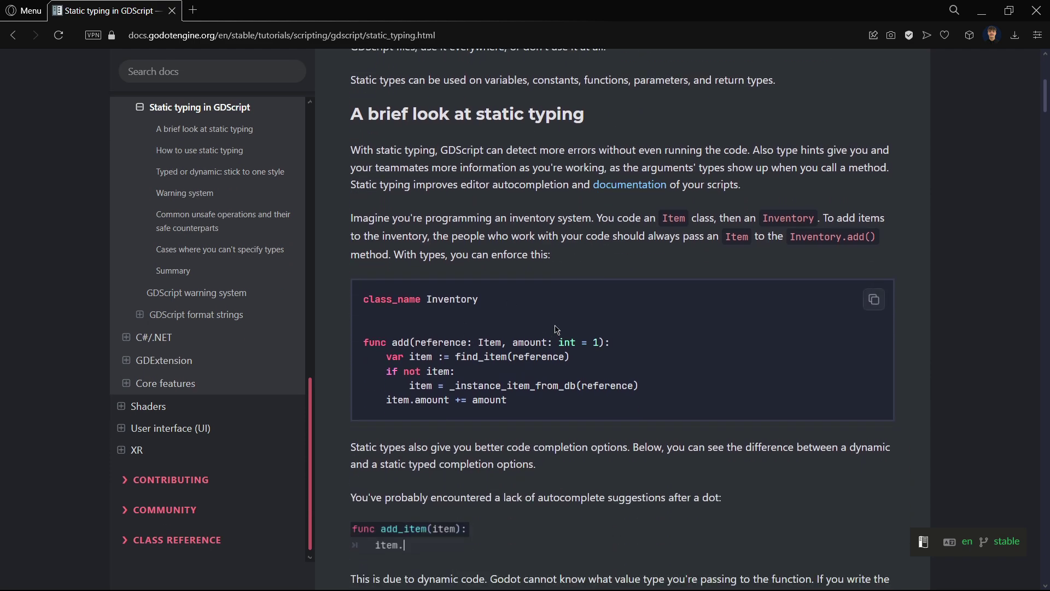
pyautogui.scroll(-10, 556, 333)
pyautogui.scroll(-4, 576, 338)
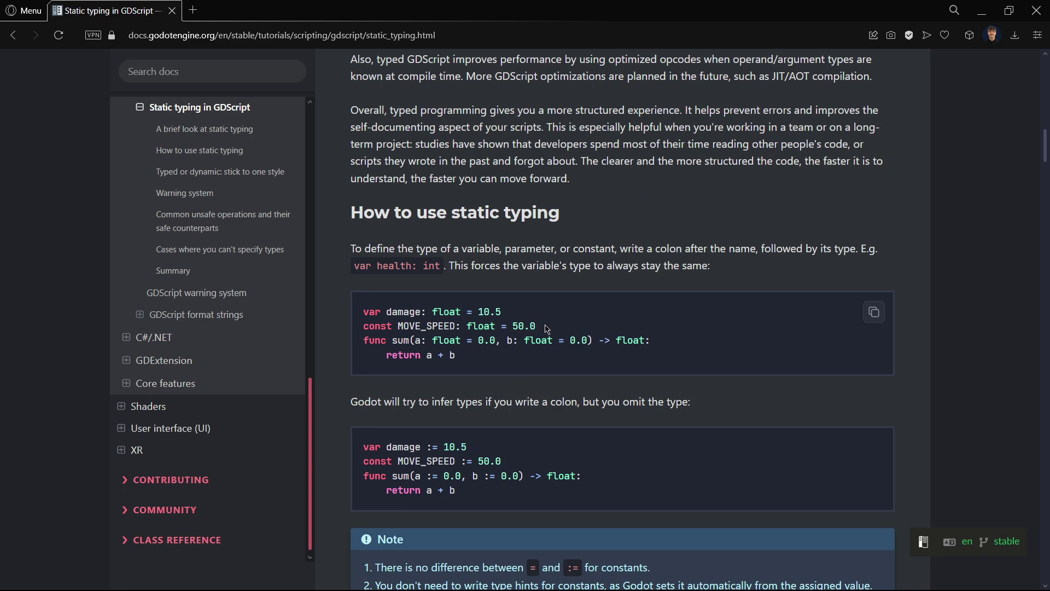
# Step: Highlight the typed var damage, MOVE_SPEED, sum parameters and float return, then open a new tab
pyautogui.moveTo(369, 315); pyautogui.dragTo(502, 313)
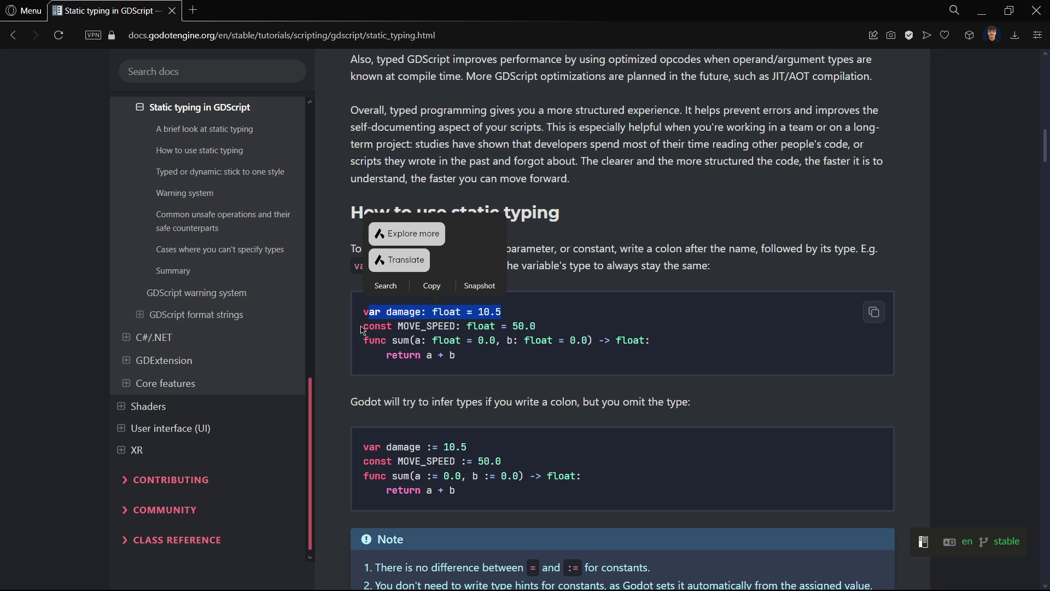
pyautogui.moveTo(363, 327); pyautogui.dragTo(525, 326)
pyautogui.click(429, 340)
pyautogui.moveTo(363, 339)
pyautogui.mouseDown()
pyautogui.moveTo(466, 339)
pyautogui.moveTo(363, 340)
pyautogui.mouseUp()
pyautogui.click(426, 334)
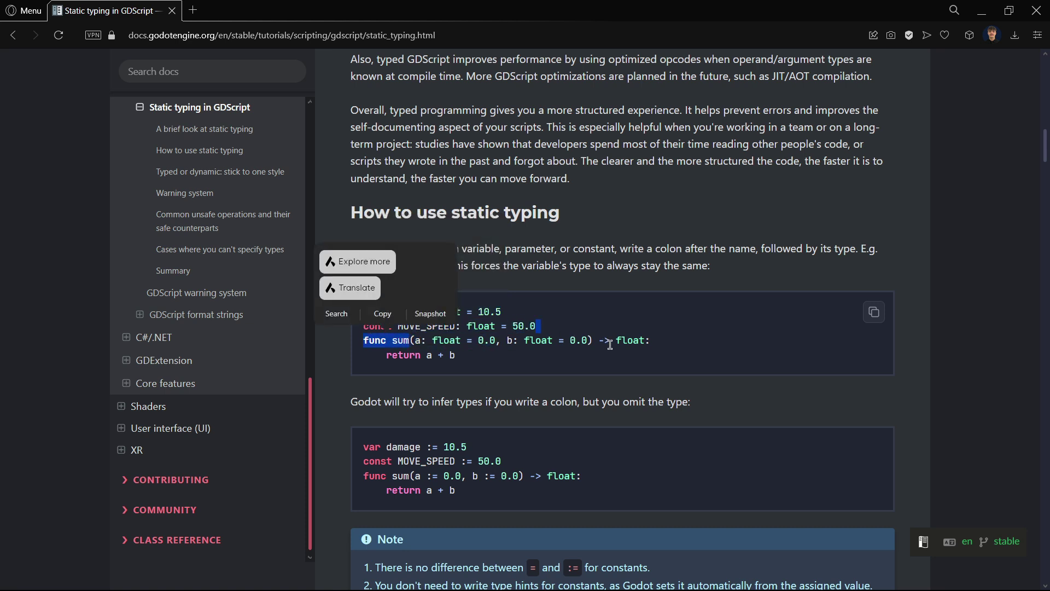
pyautogui.moveTo(606, 340); pyautogui.dragTo(651, 340)
pyautogui.click(633, 344)
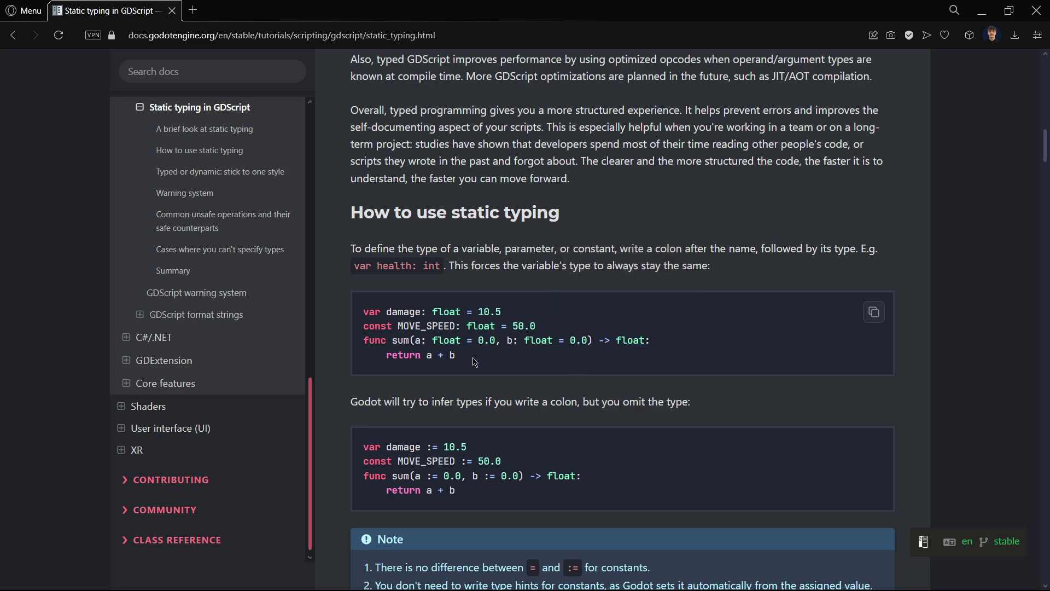
pyautogui.moveTo(475, 362); pyautogui.dragTo(362, 312)
pyautogui.click(384, 329)
pyautogui.hotkey('ctrl', 't')
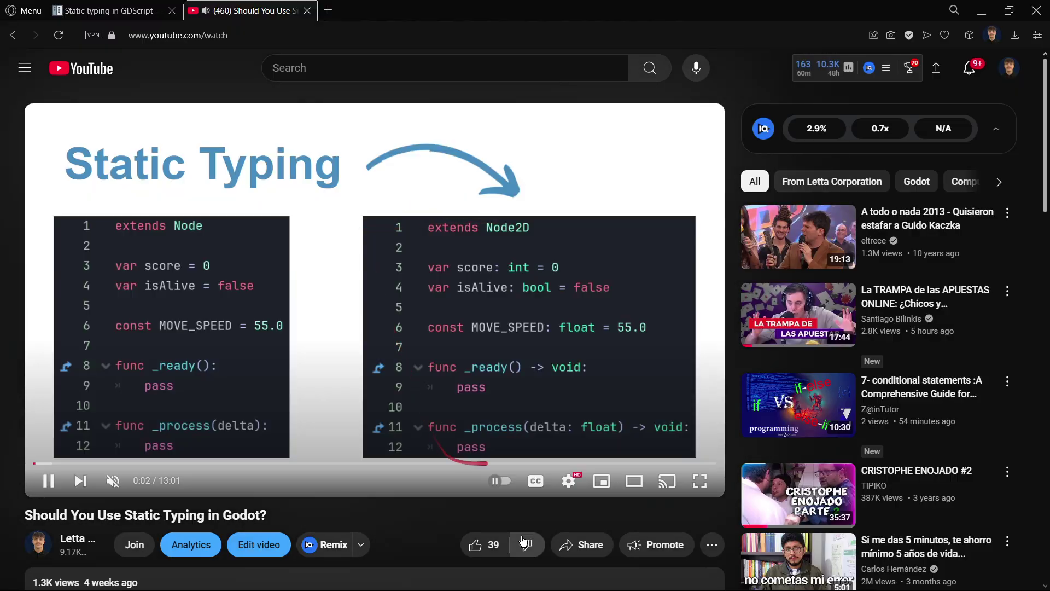
# Step: Scroll the 'Should You Use Static Typing in Godot?' YouTube video page down and back up
pyautogui.scroll(-1, 404, 447)
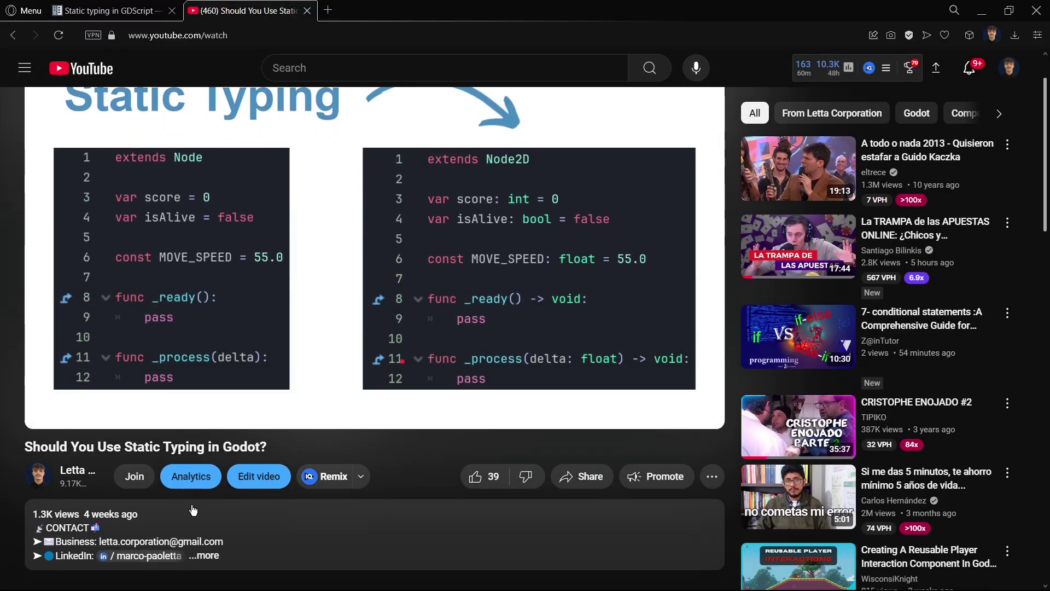
pyautogui.moveTo(115, 516)
pyautogui.scroll(1, 411, 517)
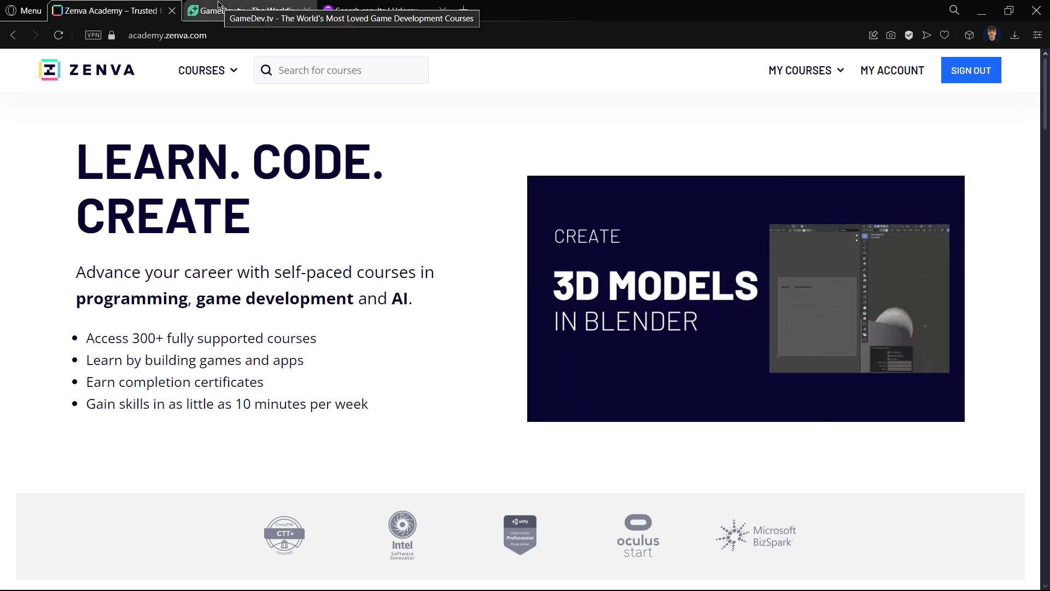
# Step: Open Zenva's Godot courses via COURSES > CREATE GAMES and scroll through the 58 results
pyautogui.moveTo(199, 88)
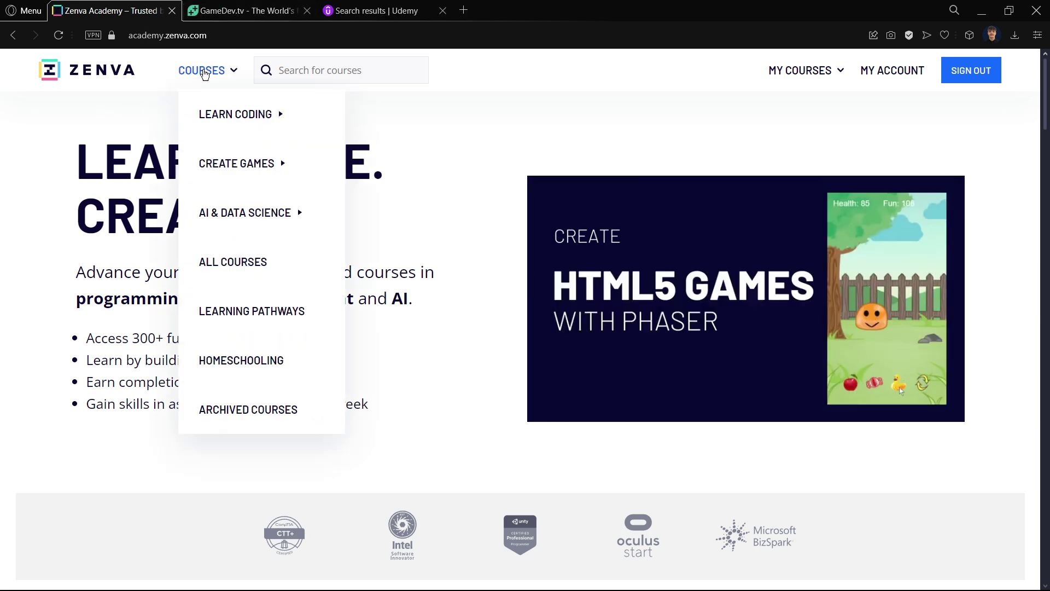
pyautogui.moveTo(273, 163)
pyautogui.click(412, 165)
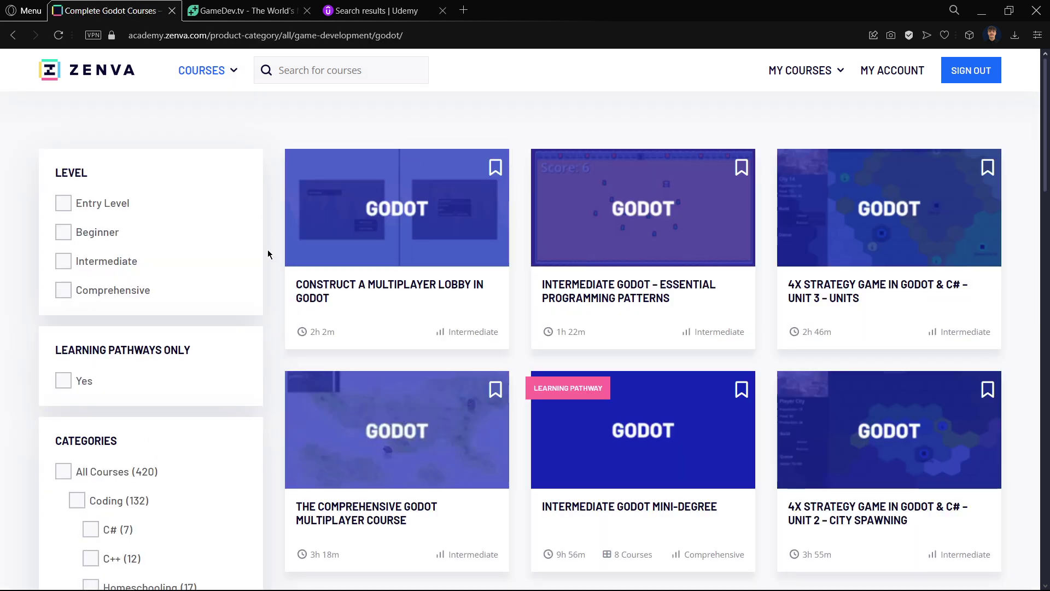
pyautogui.scroll(-4, 480, 217)
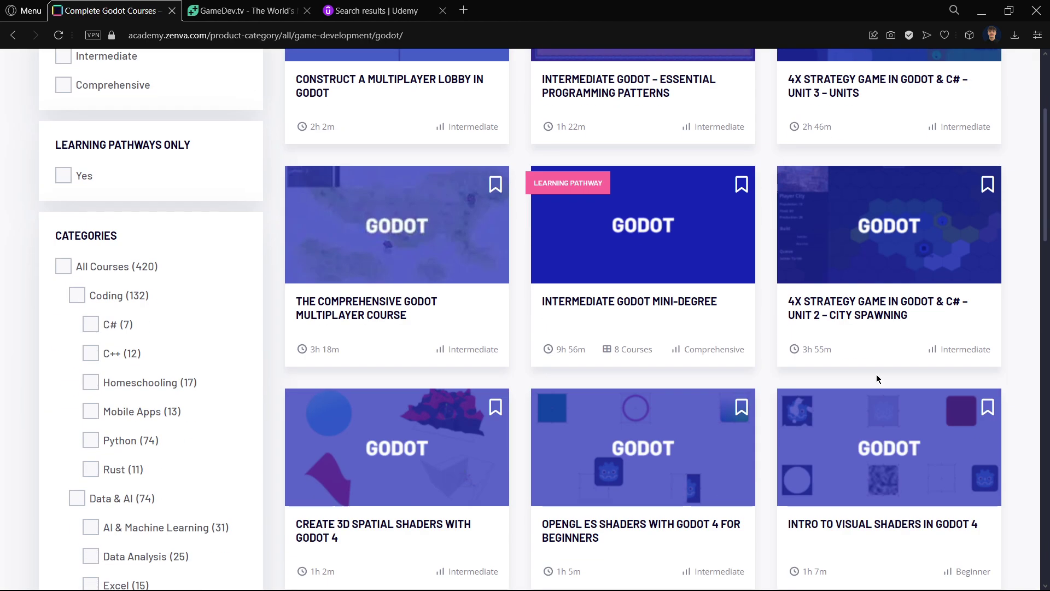
pyautogui.scroll(-8, 645, 341)
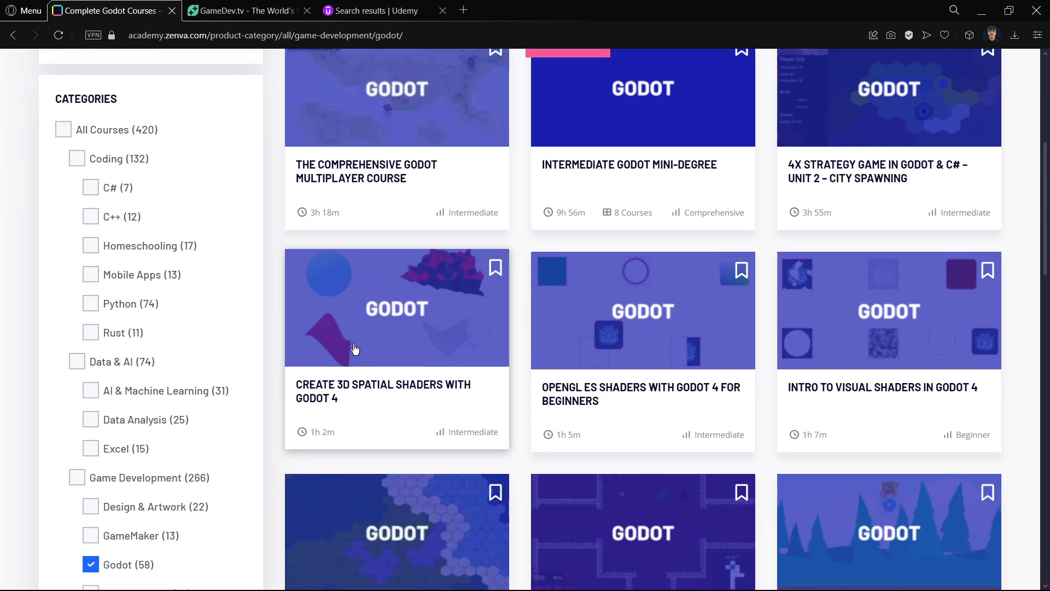
pyautogui.scroll(-6, 1038, 346)
pyautogui.scroll(-15, 1038, 345)
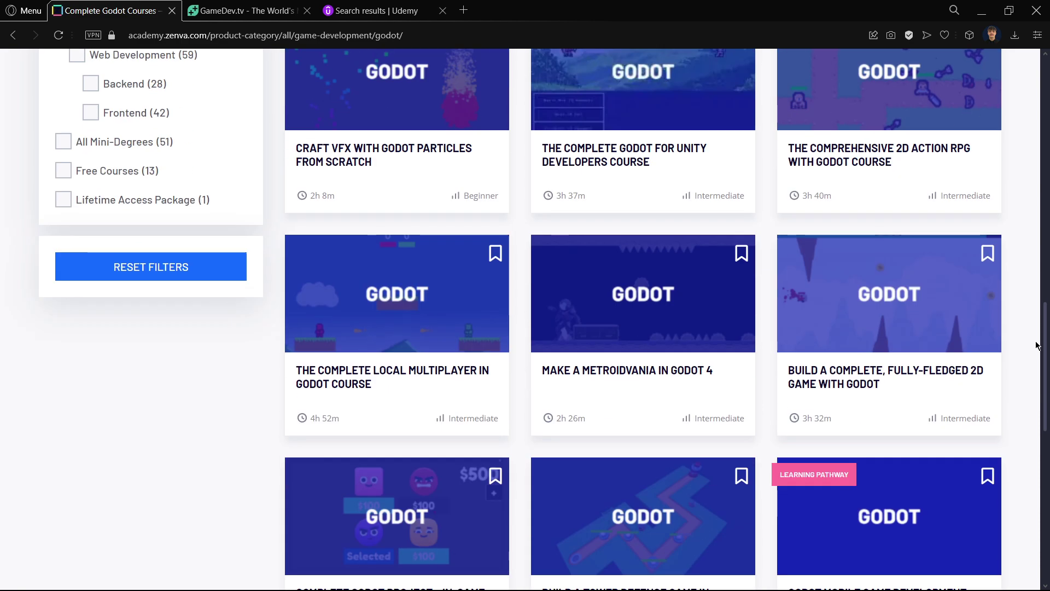
pyautogui.scroll(-13, 1034, 348)
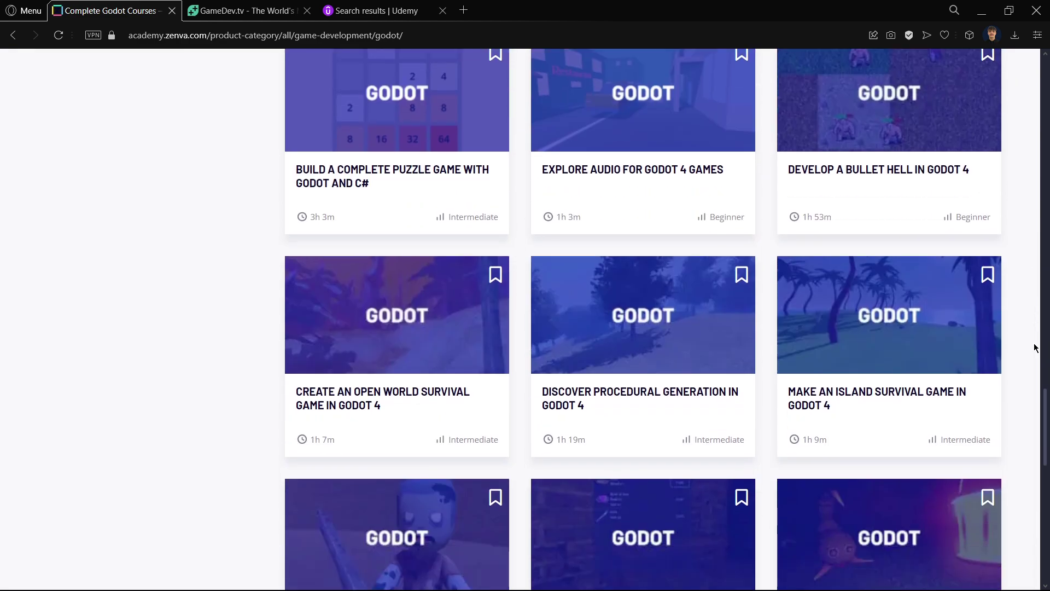
# Step: Switch to GameDev.tv and open its Products page filtered to Godot courses
pyautogui.click(237, 10)
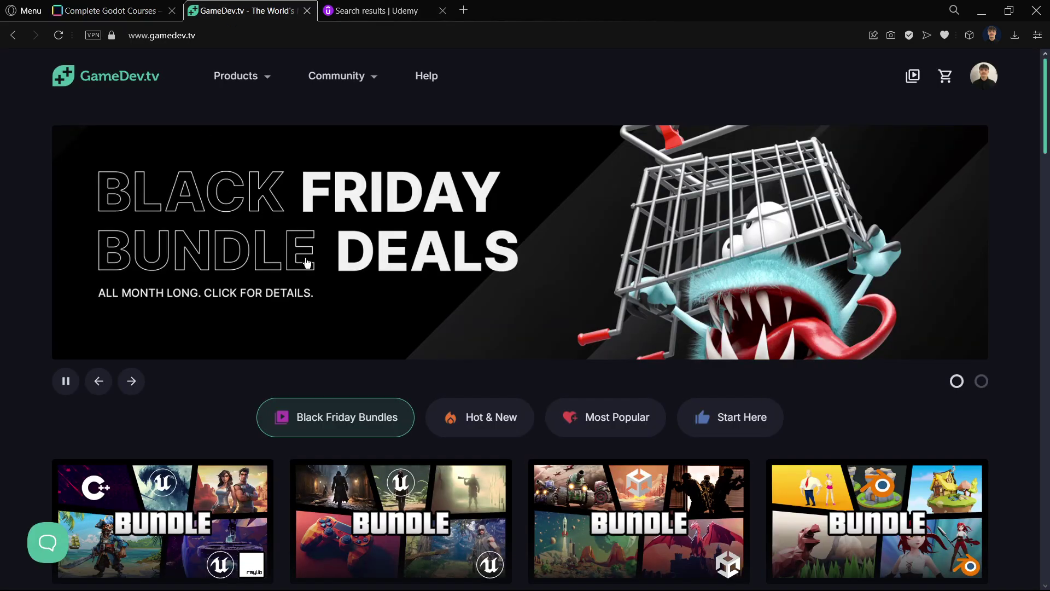
pyautogui.click(235, 82)
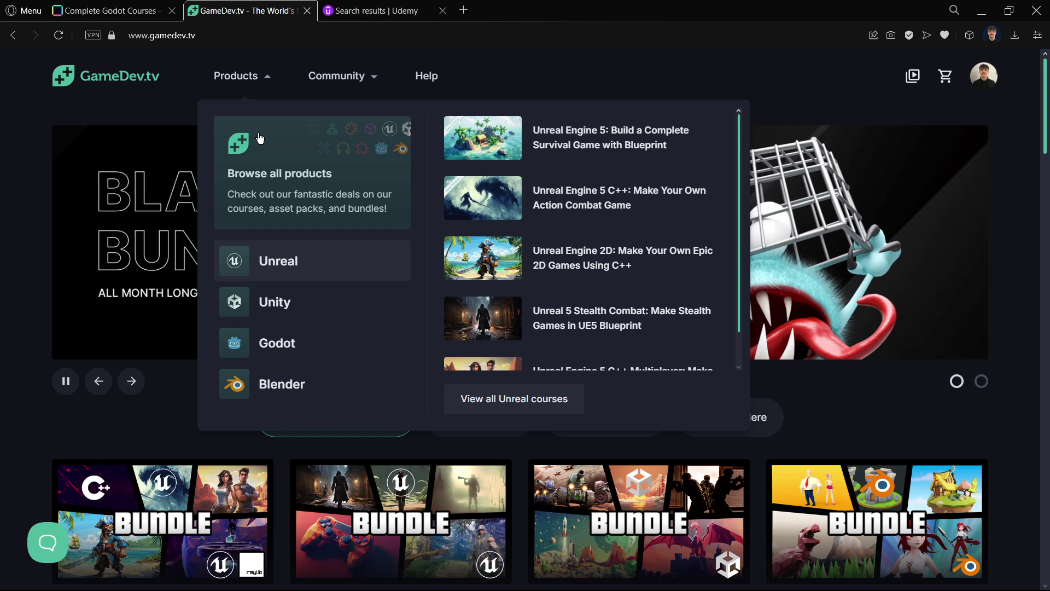
pyautogui.click(487, 405)
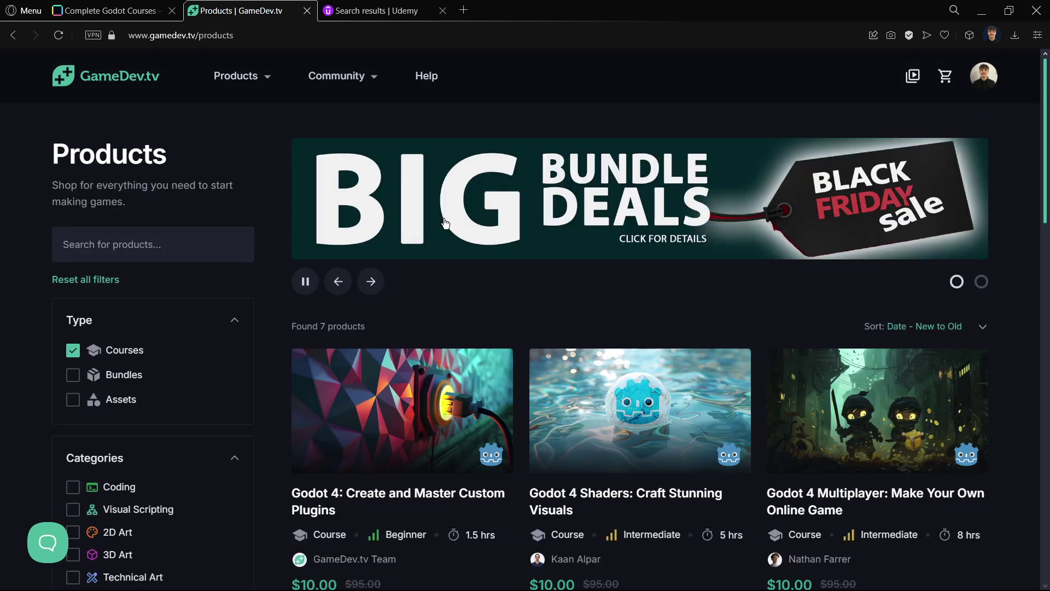
# Step: Scroll through the 7 Godot course cards, highlighting the Godot 3D course's 20 hrs length
pyautogui.scroll(-1, 445, 223)
pyautogui.scroll(-4, 479, 393)
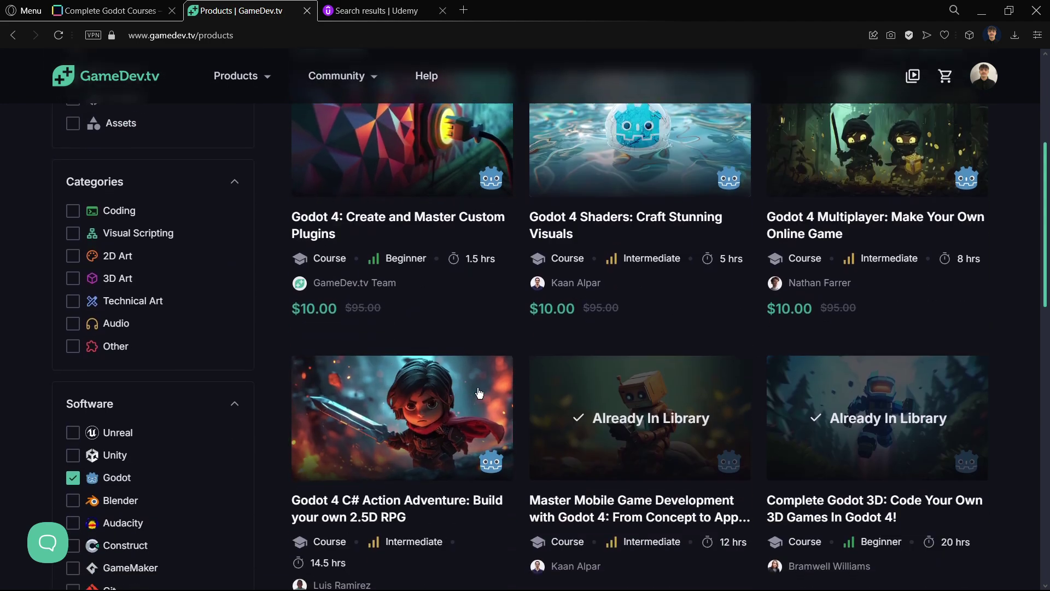
pyautogui.scroll(-2, 479, 393)
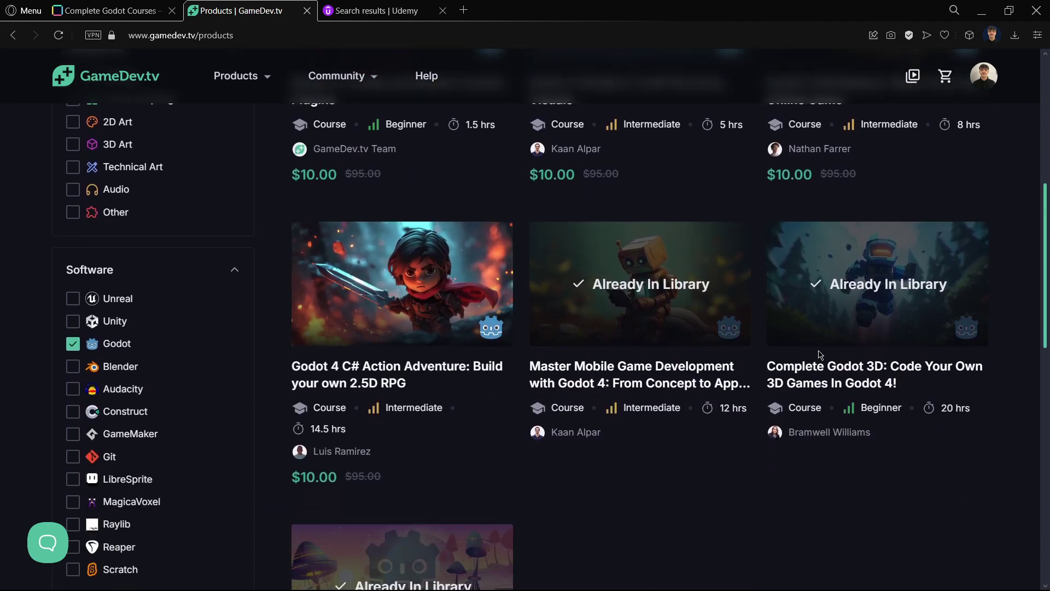
pyautogui.scroll(-3, 820, 355)
pyautogui.scroll(4, 565, 340)
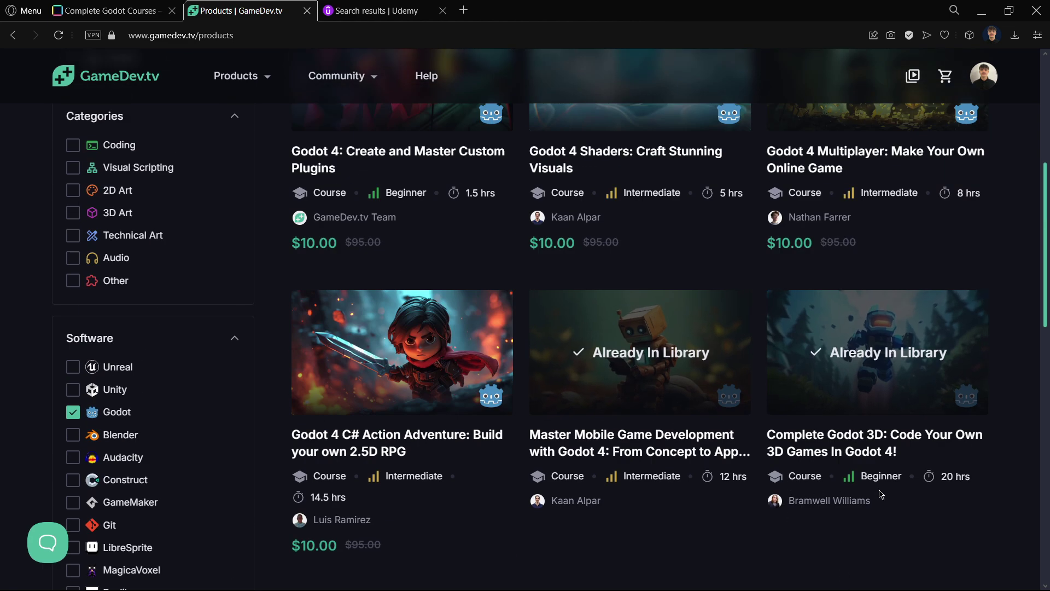
pyautogui.moveTo(945, 482); pyautogui.dragTo(955, 480)
pyautogui.click(803, 547)
pyautogui.scroll(-4, 571, 394)
pyautogui.scroll(3, 512, 494)
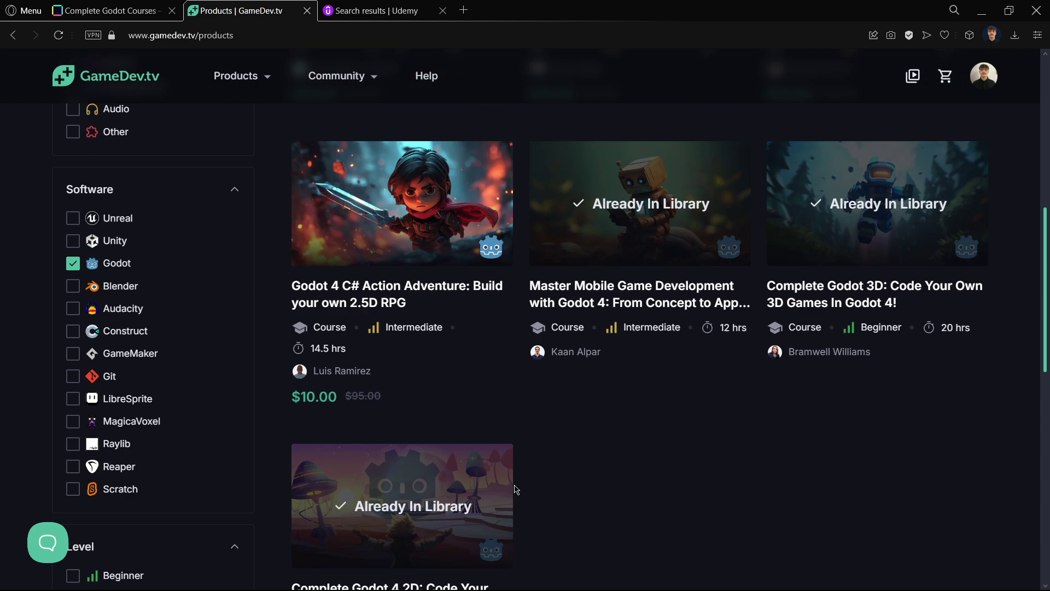
pyautogui.scroll(4, 613, 530)
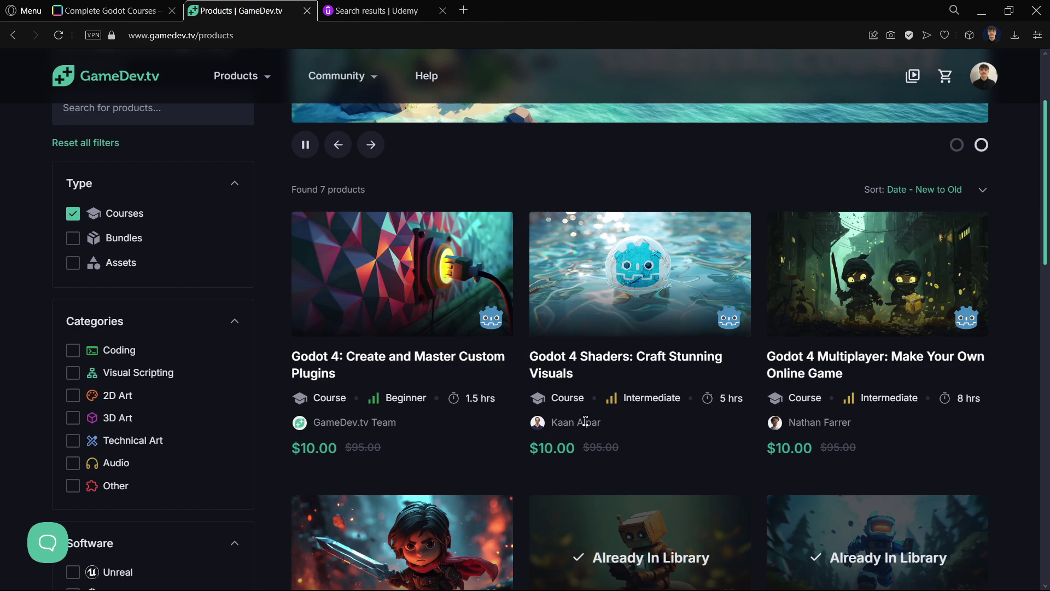
pyautogui.scroll(-4, 585, 420)
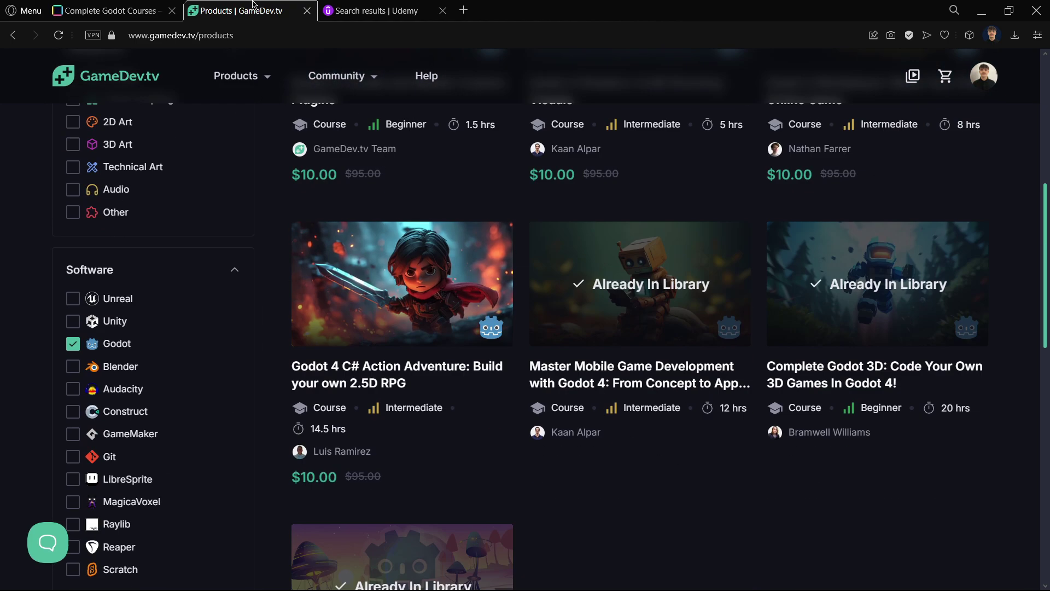
pyautogui.click(372, 11)
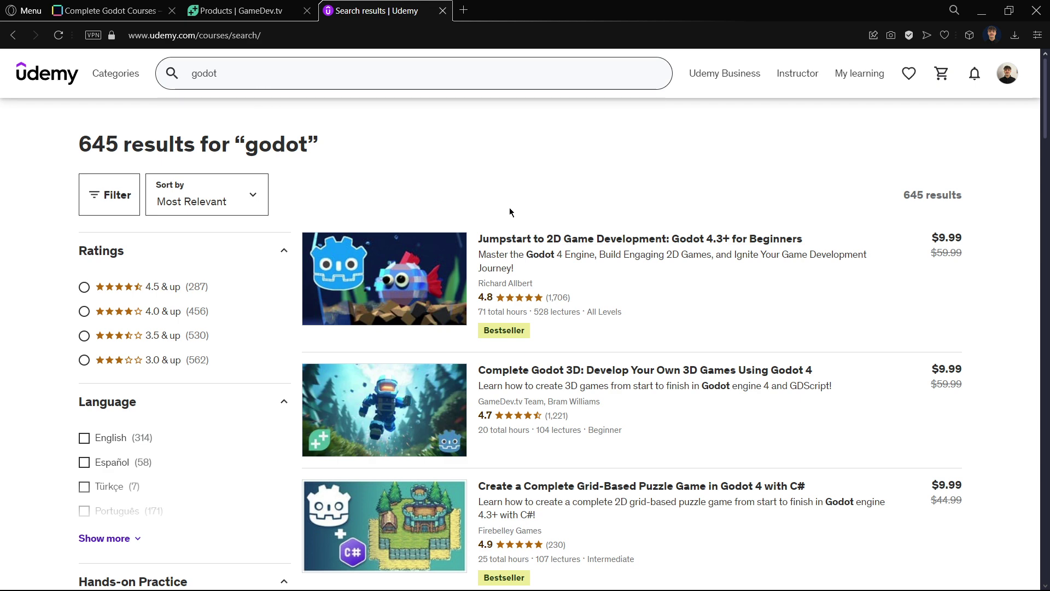
pyautogui.moveTo(951, 250)
pyautogui.scroll(-1, 470, 358)
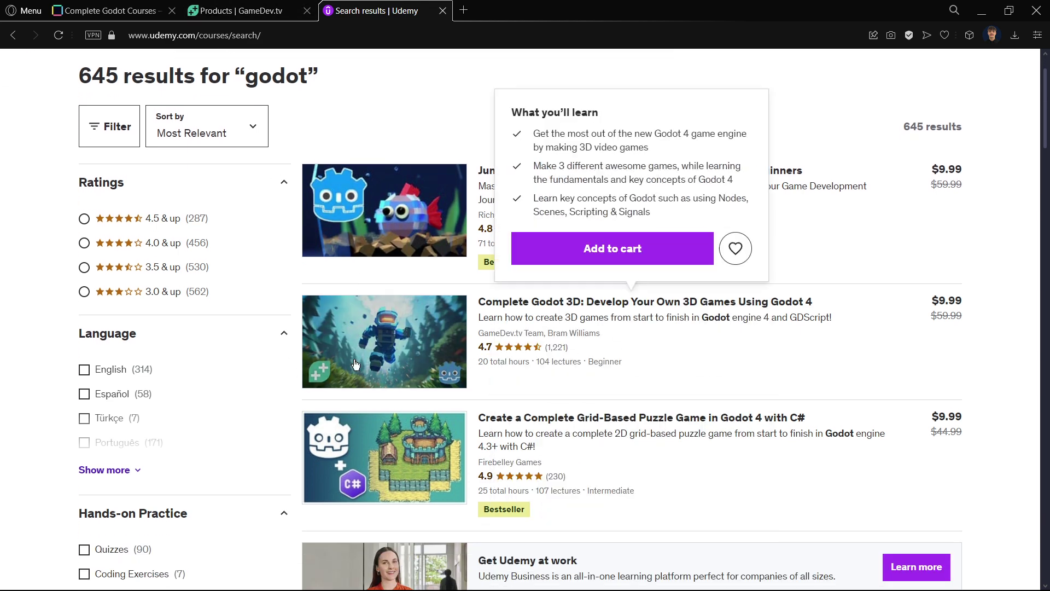
pyautogui.moveTo(758, 406)
pyautogui.moveTo(937, 327)
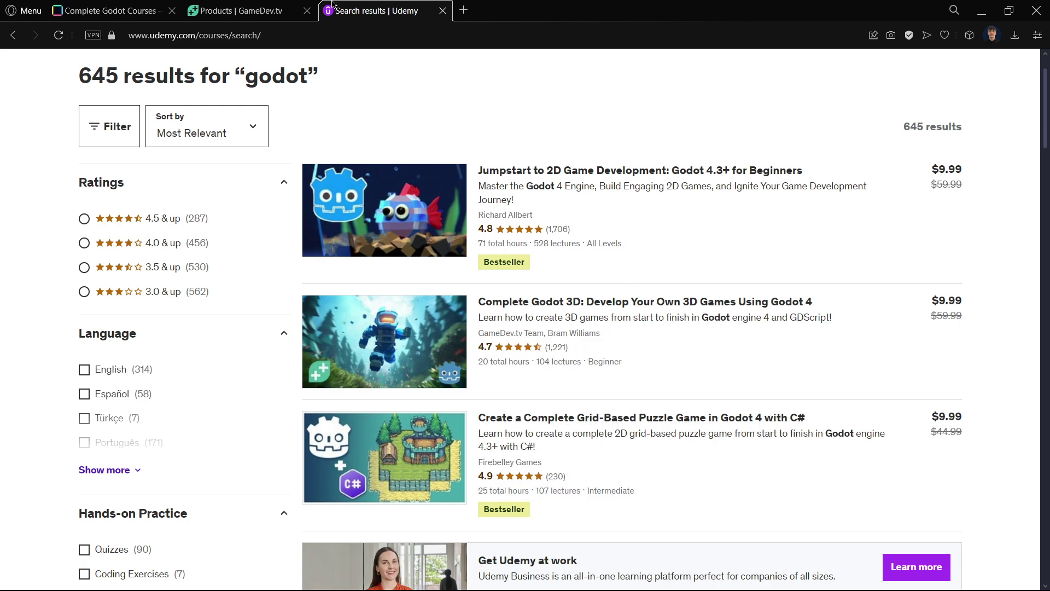
pyautogui.click(256, 7)
pyautogui.scroll(3, 892, 494)
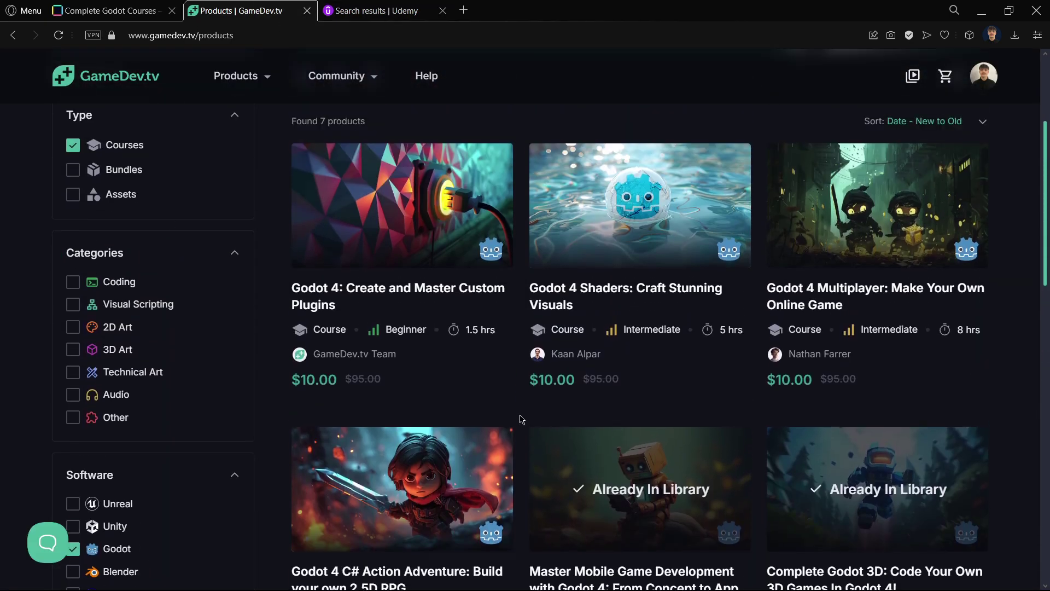
pyautogui.scroll(-3, 519, 420)
pyautogui.scroll(6, 582, 466)
pyautogui.click(377, 10)
pyautogui.moveTo(531, 377)
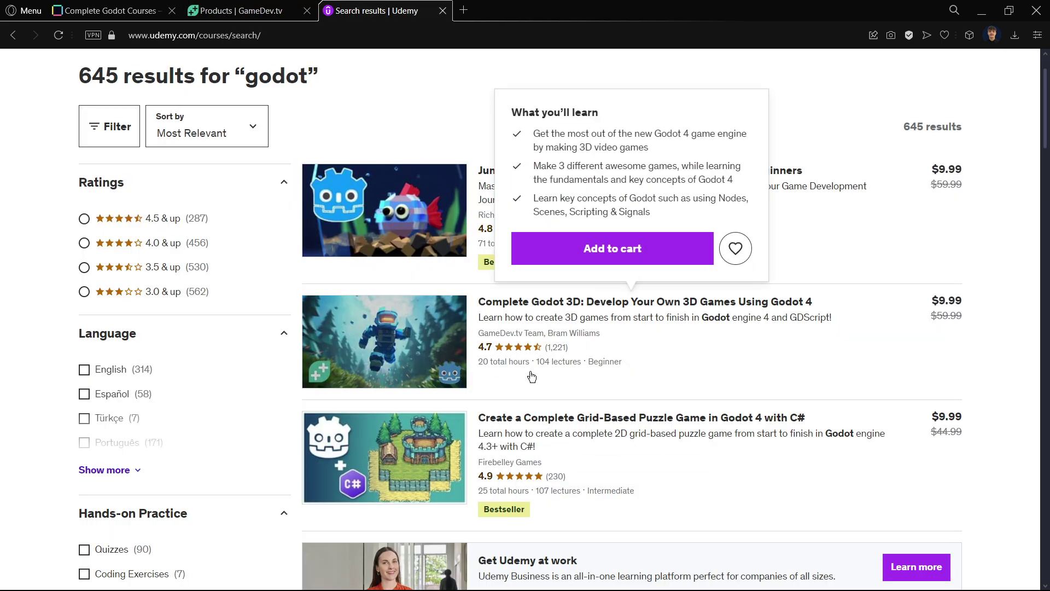
pyautogui.click(200, 10)
pyautogui.scroll(2, 195, 55)
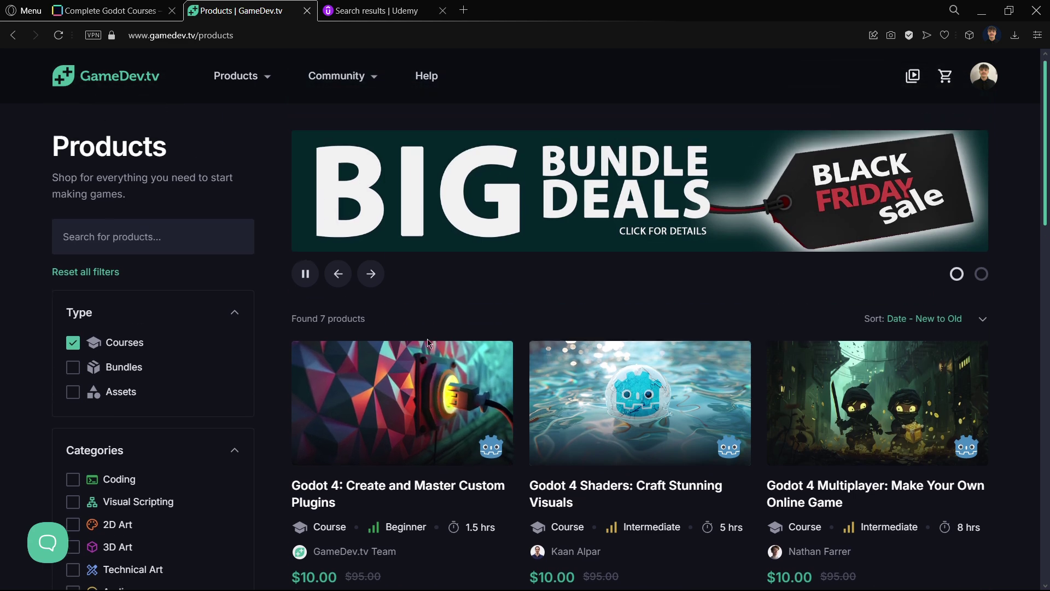
pyautogui.click(377, 11)
pyautogui.moveTo(543, 262)
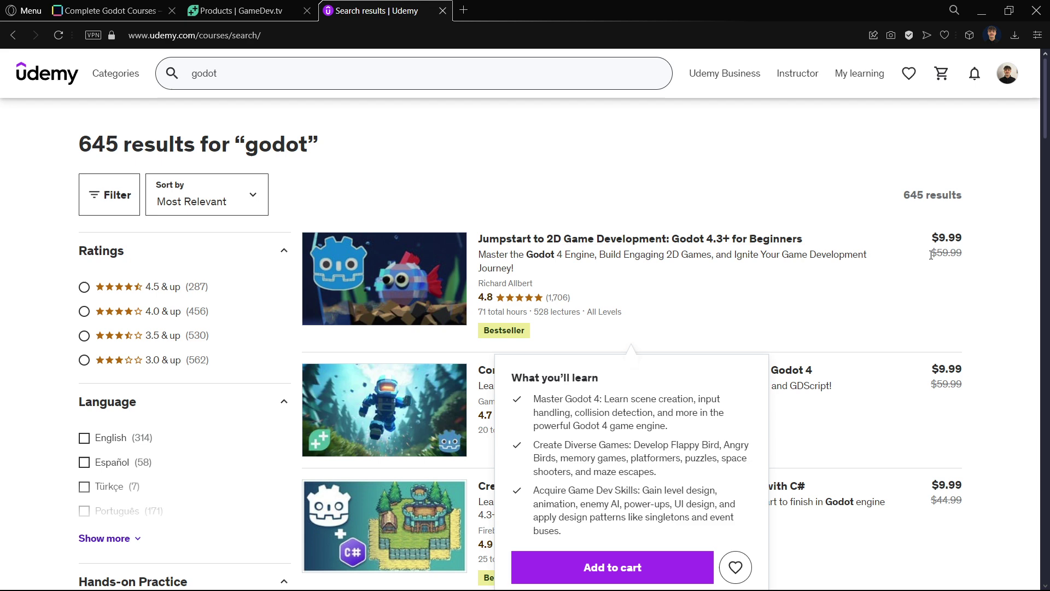
pyautogui.moveTo(931, 255); pyautogui.dragTo(962, 251)
pyautogui.click(984, 270)
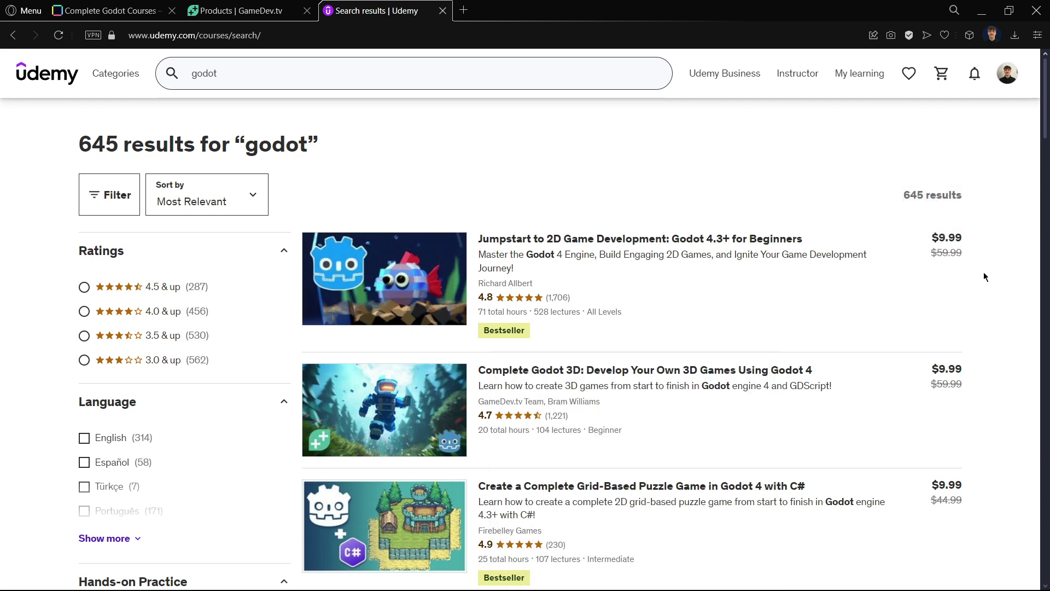
pyautogui.scroll(-1, 945, 252)
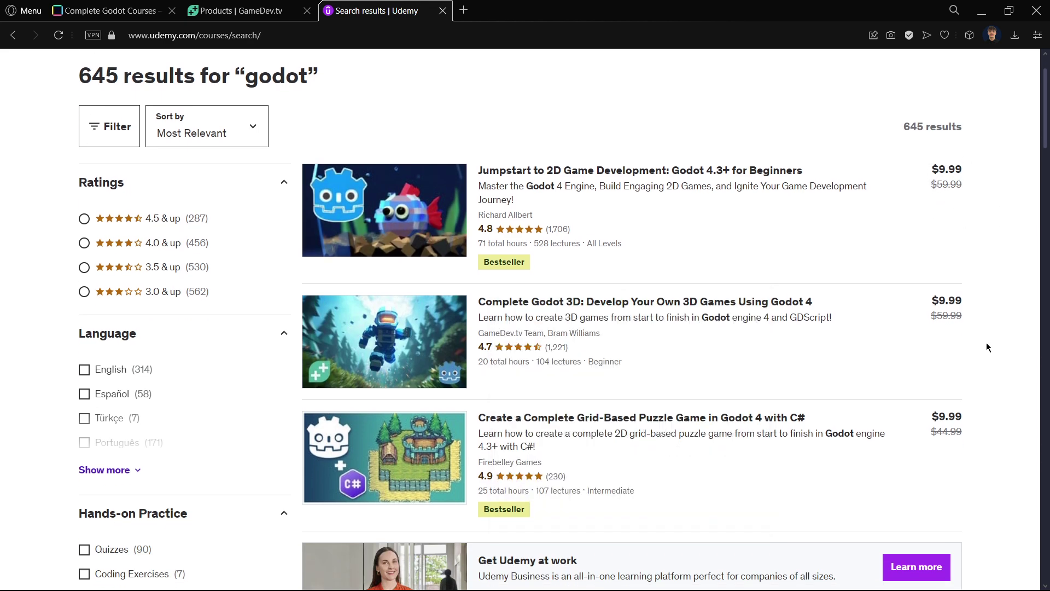
pyautogui.scroll(-4, 986, 342)
pyautogui.scroll(-9, 987, 342)
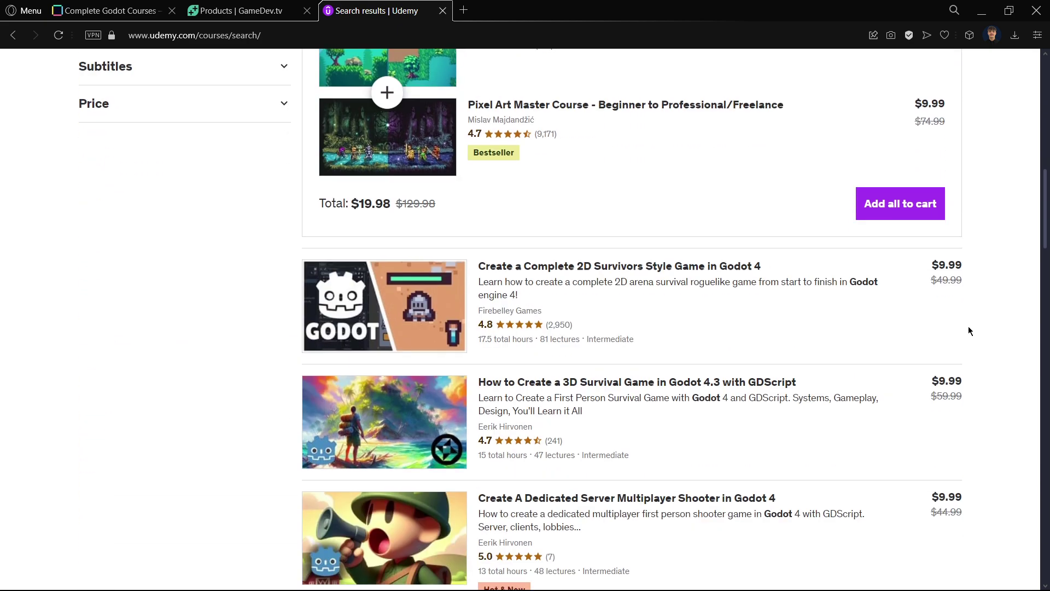
pyautogui.scroll(-12, 969, 330)
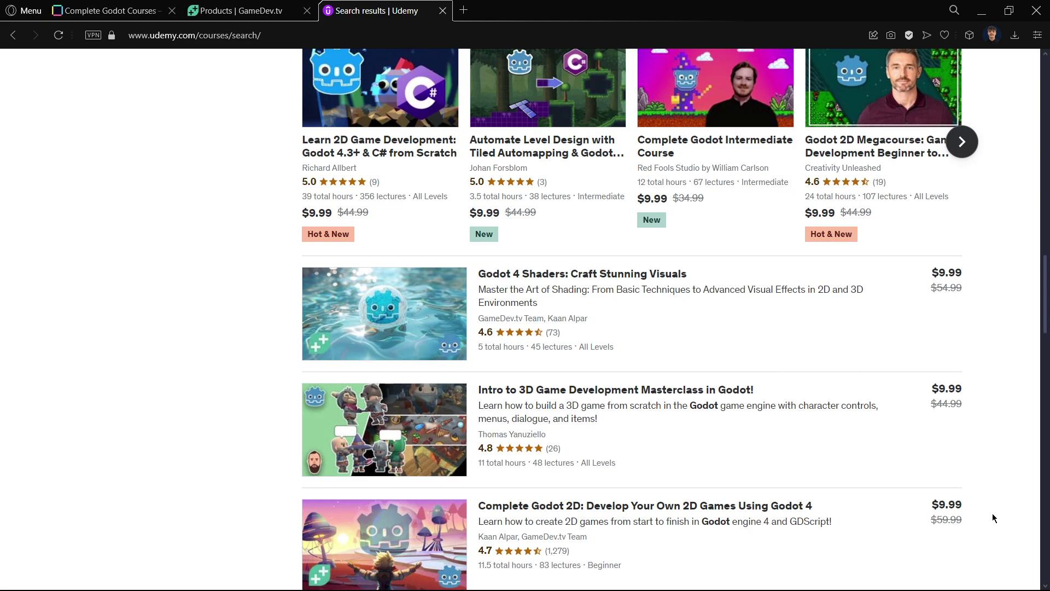
pyautogui.scroll(12, 973, 492)
pyautogui.click(224, 4)
pyautogui.click(109, 11)
pyautogui.click(224, 4)
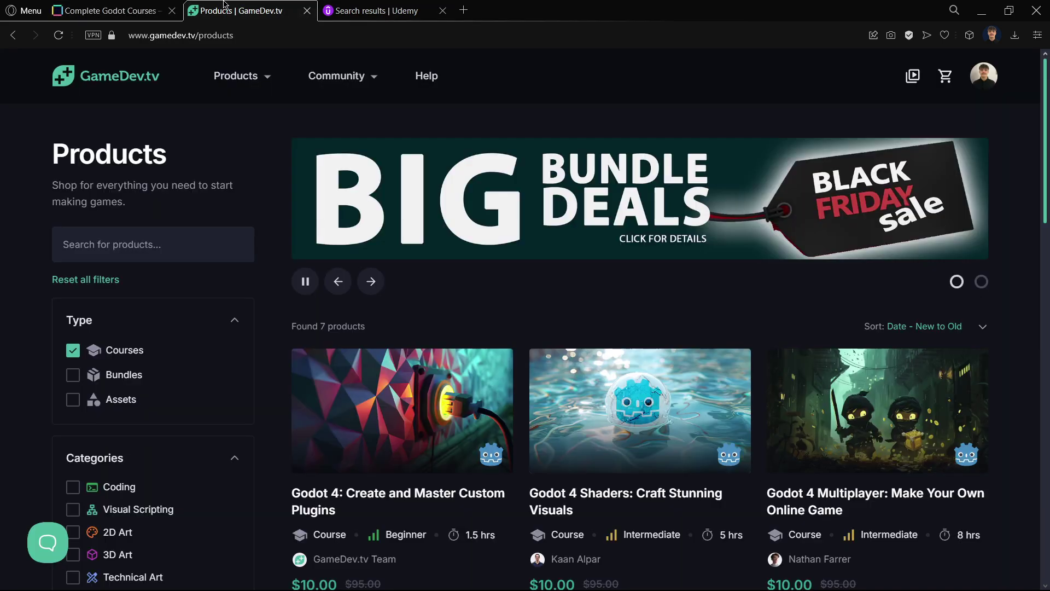
# Step: Switch to the GoTut 'Tweens in Godot 4' tutorial tab, selecting its URL and the title word Tweens
pyautogui.click(347, 7)
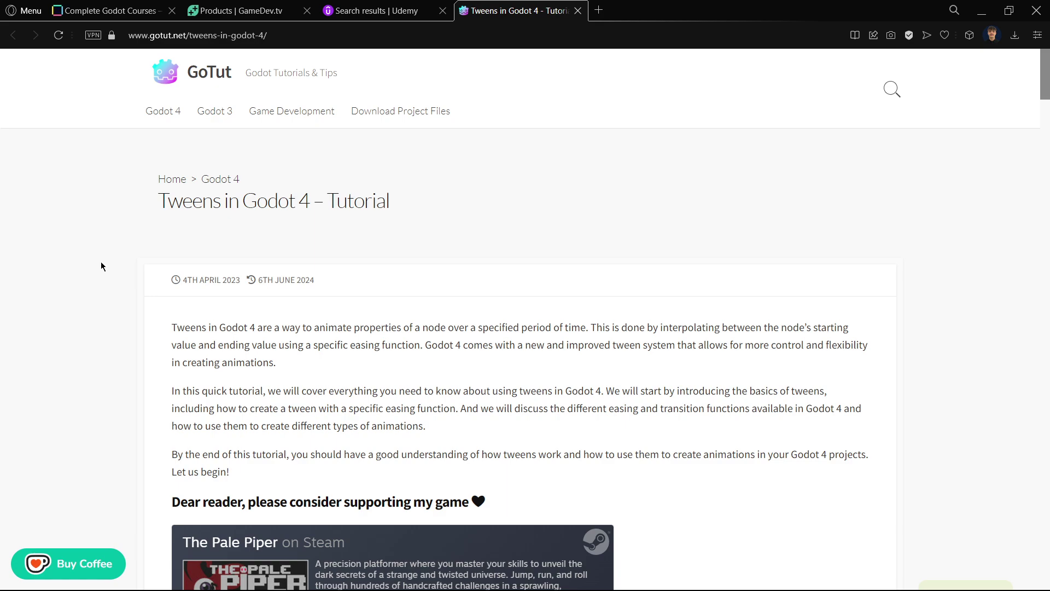
pyautogui.click(284, 34)
pyautogui.click(99, 215)
pyautogui.scroll(-3, 150, 224)
pyautogui.scroll(3, 239, 201)
pyautogui.moveTo(163, 201); pyautogui.dragTo(219, 204)
pyautogui.click(88, 352)
# Step: Scroll through the tutorial's setup steps and tween_property code examples
pyautogui.scroll(-1, 87, 353)
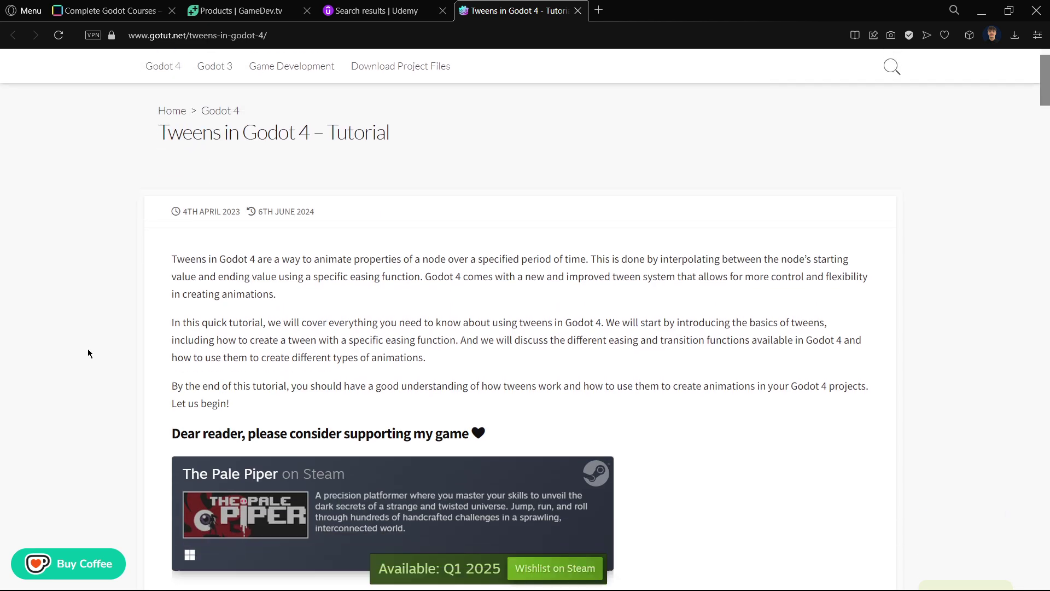
pyautogui.scroll(-8, 88, 353)
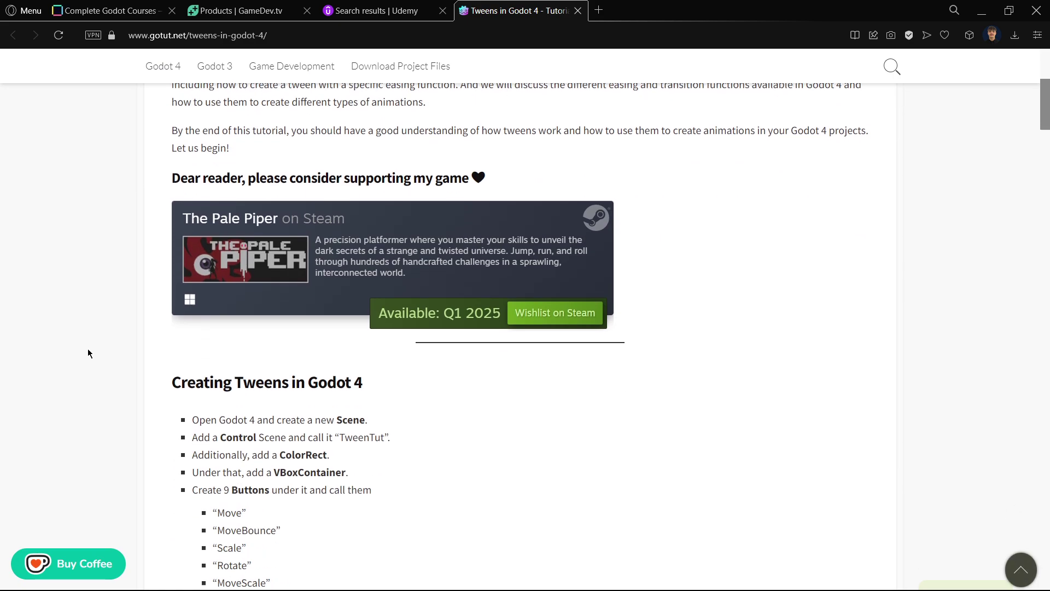
pyautogui.scroll(-4, 87, 352)
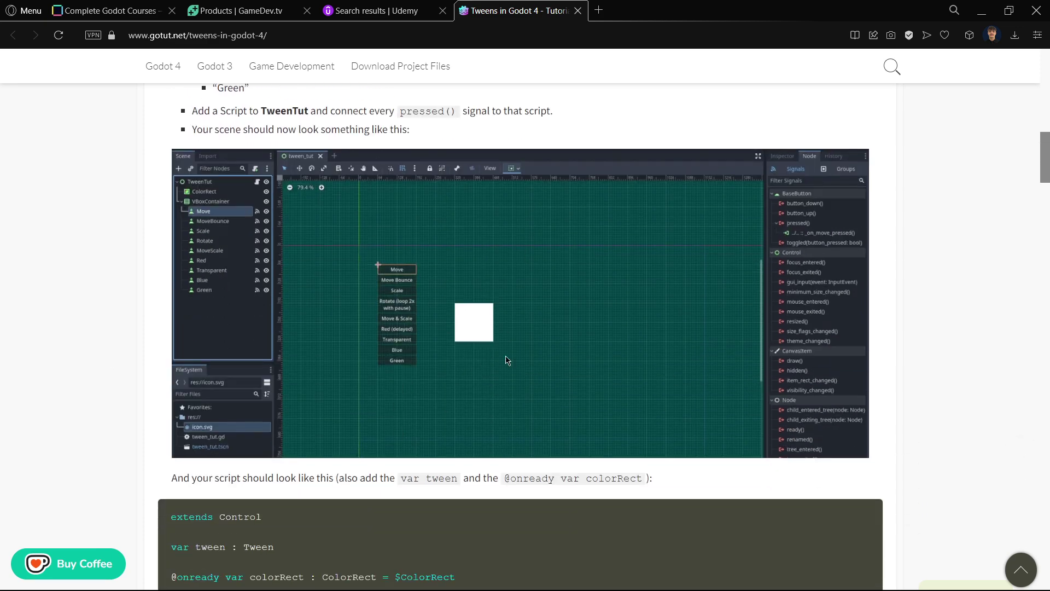
pyautogui.scroll(-4, 487, 349)
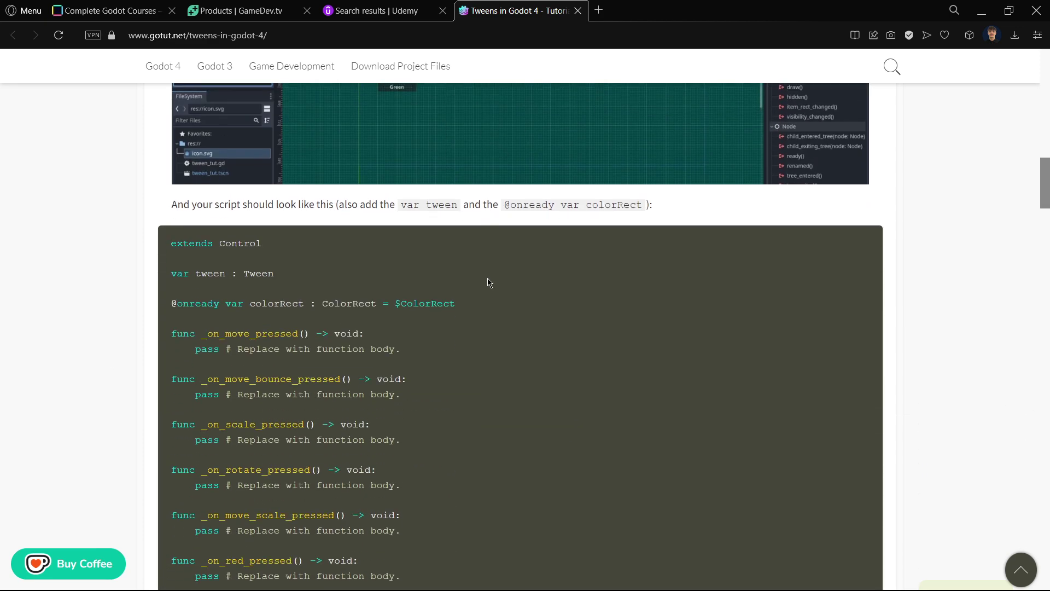
pyautogui.scroll(3, 487, 284)
pyautogui.scroll(1, 411, 266)
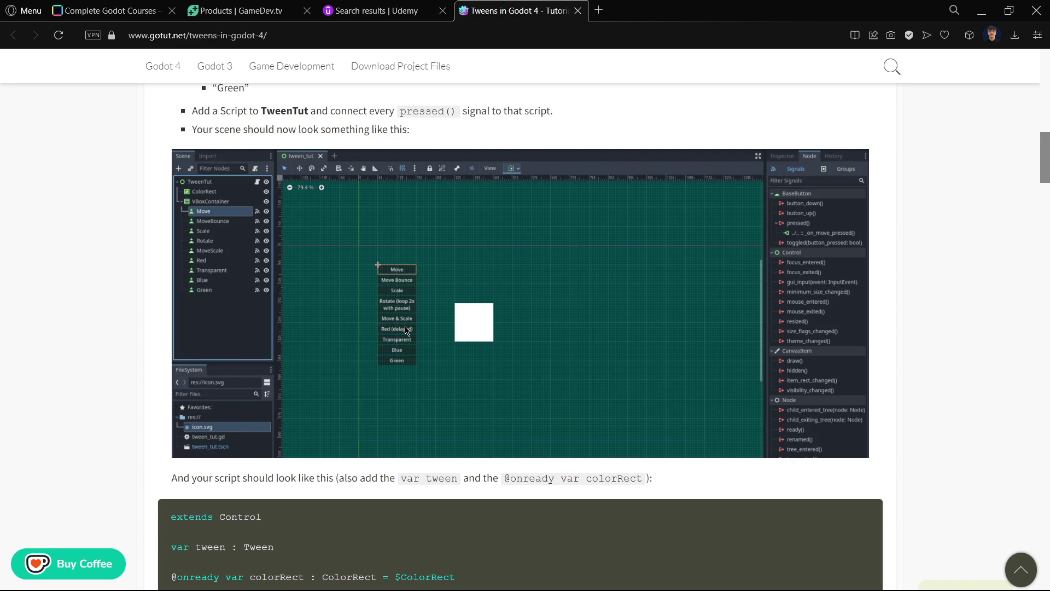
pyautogui.scroll(-12, 385, 348)
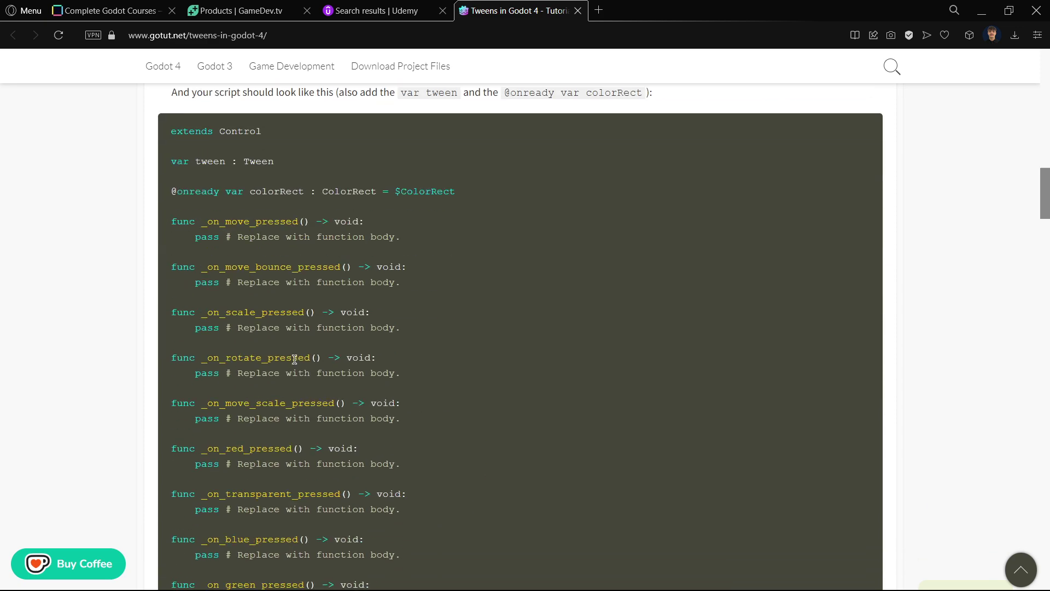
pyautogui.scroll(-4, 259, 336)
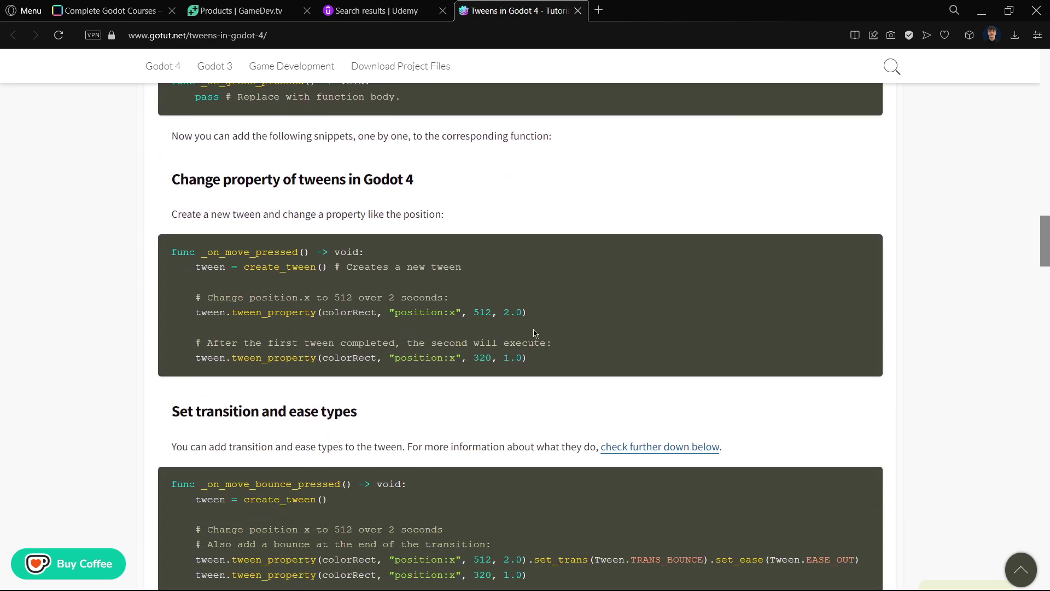
pyautogui.scroll(-18, 520, 253)
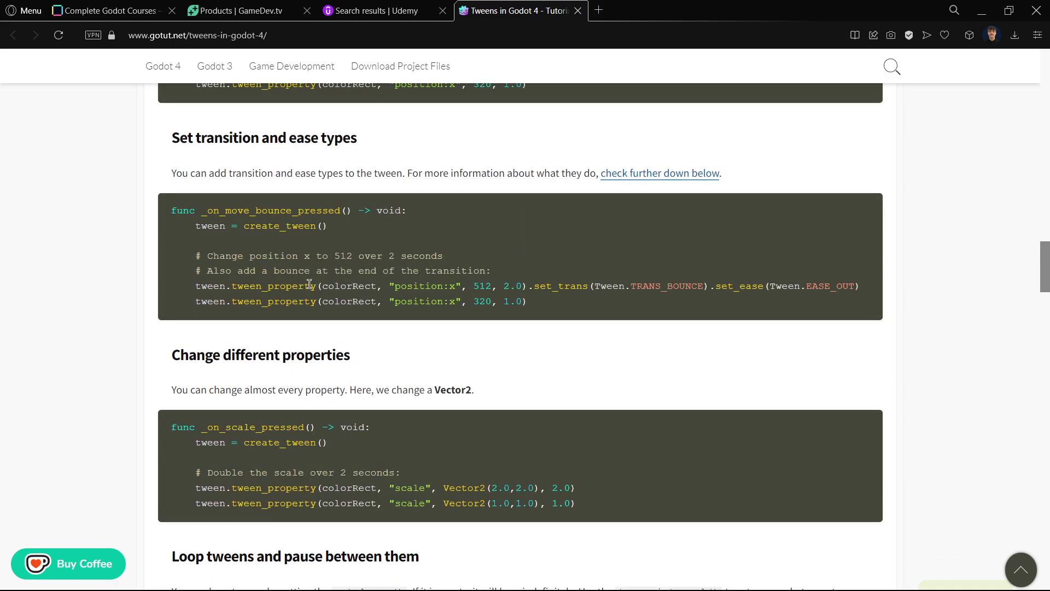
# Step: Scroll to the TweenTut demo video showing the Move, Scale and colour tween buttons
pyautogui.scroll(-20, 444, 298)
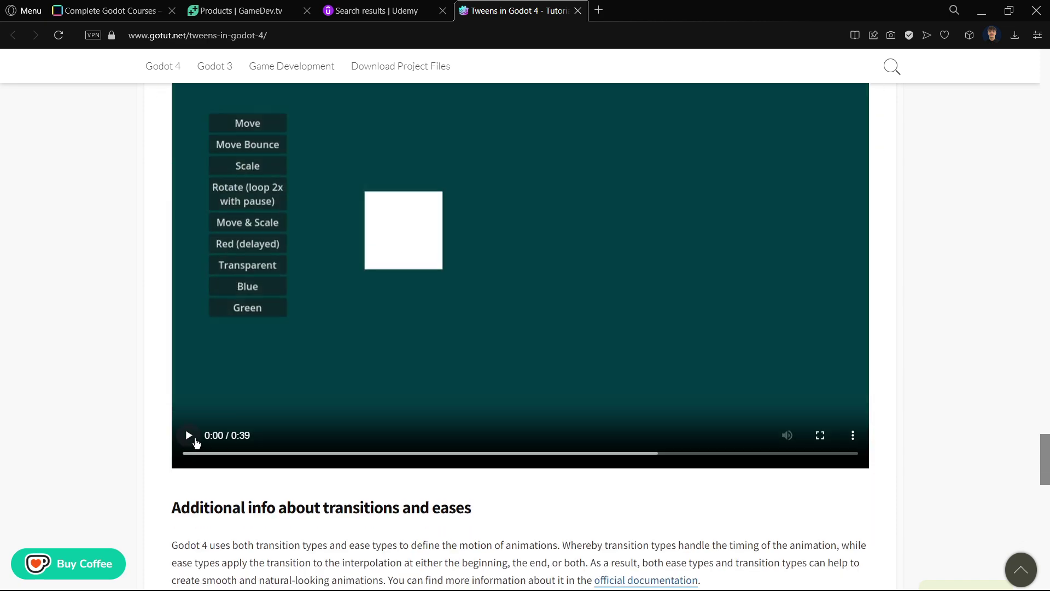
pyautogui.scroll(1, 45, 364)
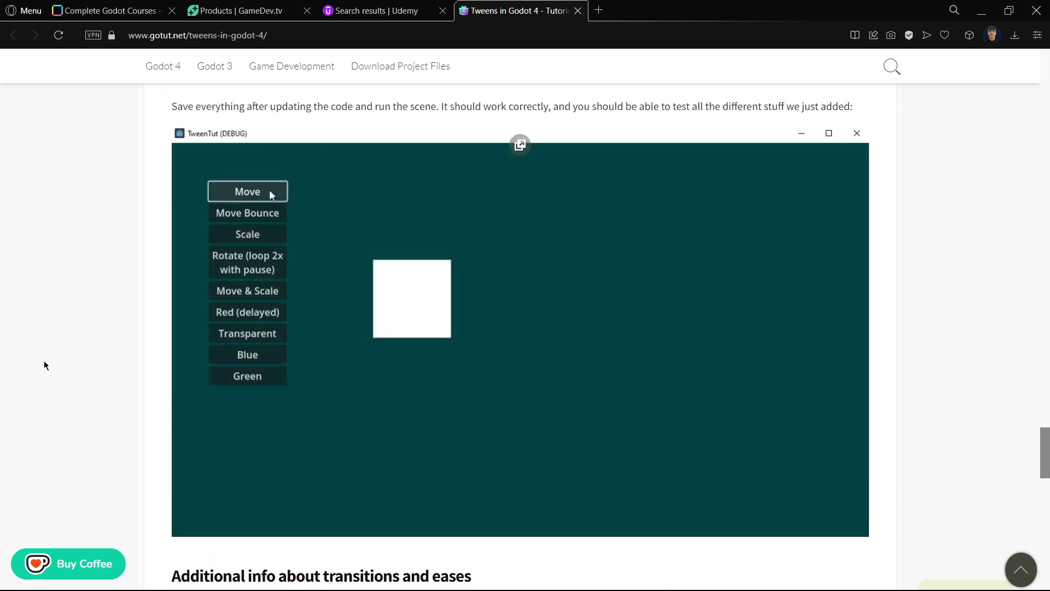